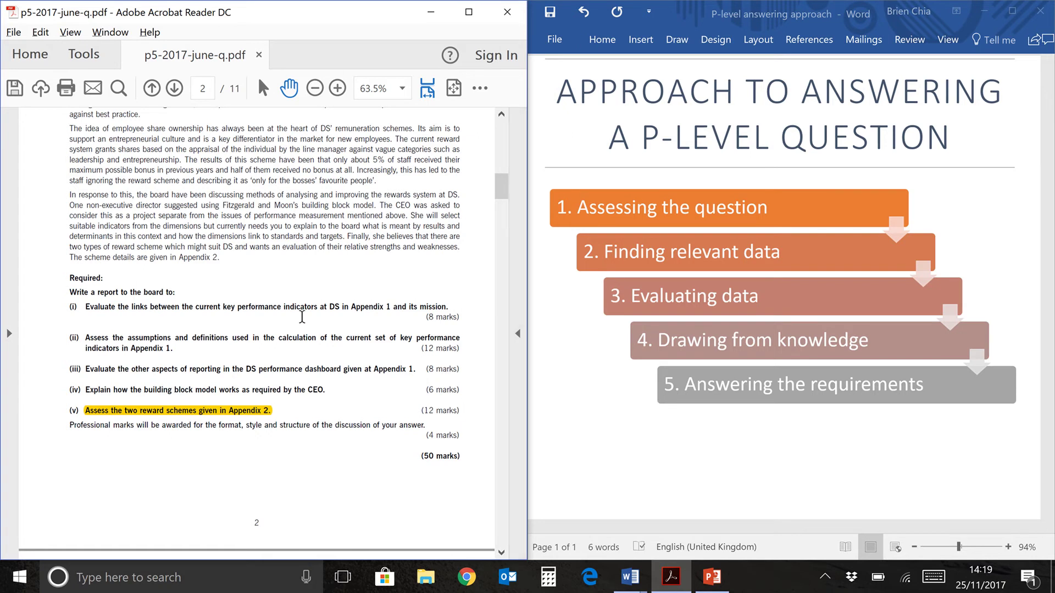
Highlight the page-2 scenario sentence about improving the rewards system in the exam PDF
scroll(302, 317, "up", 5)
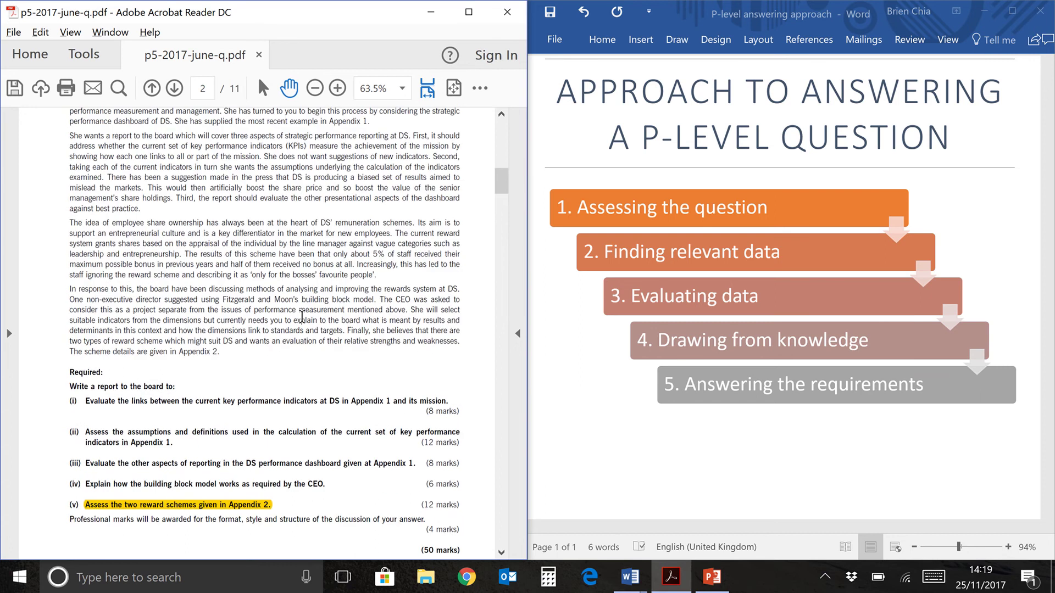
scroll(301, 317, "down", 3)
scroll(301, 317, "up", 4)
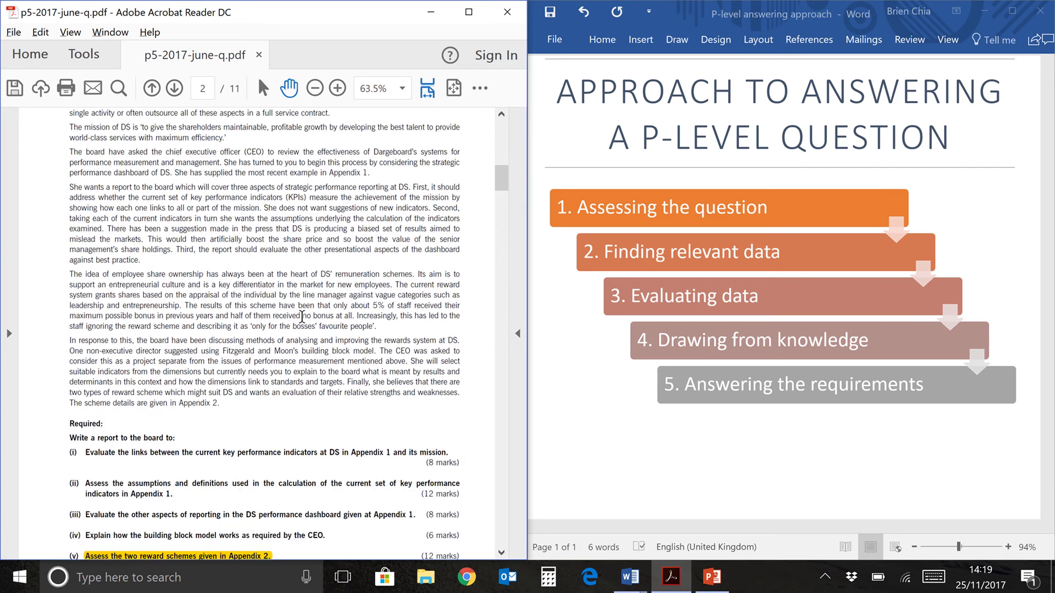
scroll(301, 317, "down", 3)
scroll(301, 317, "up", 6)
scroll(301, 317, "down", 3)
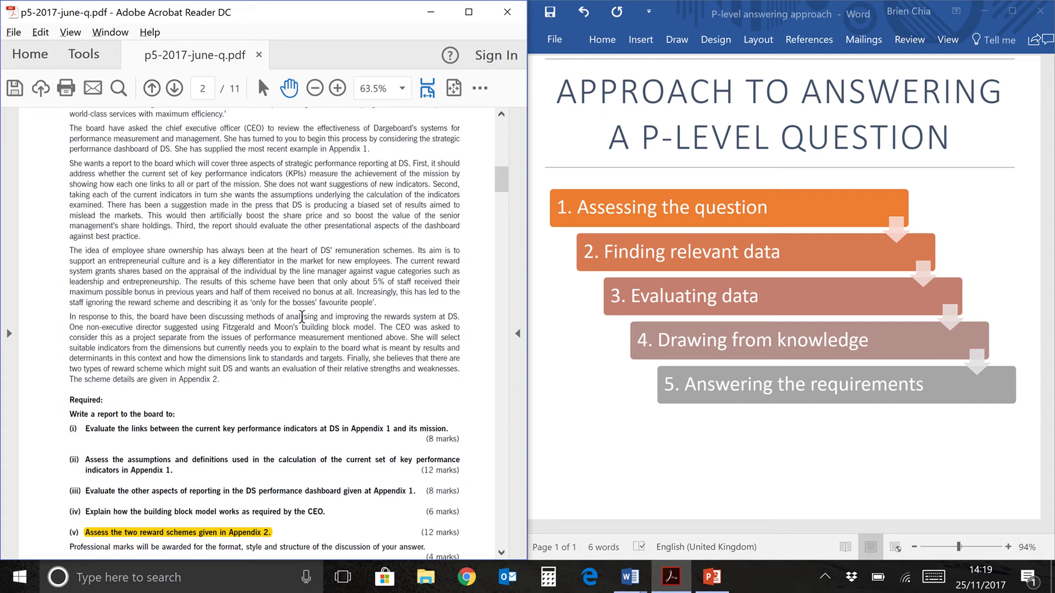
double_click(238, 393)
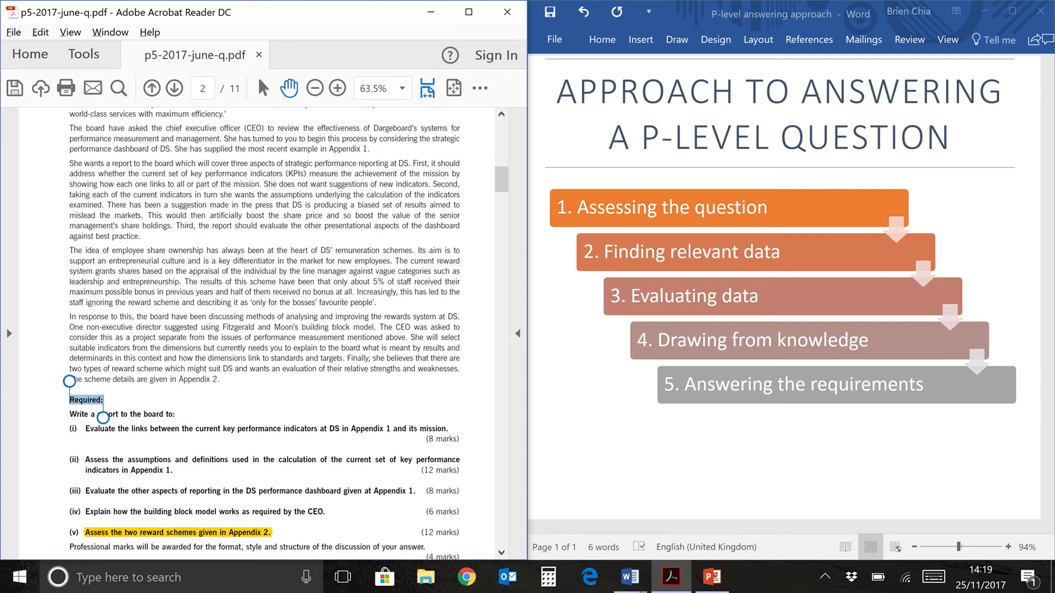
left_click(216, 367)
left_click_drag(150, 317, 459, 317)
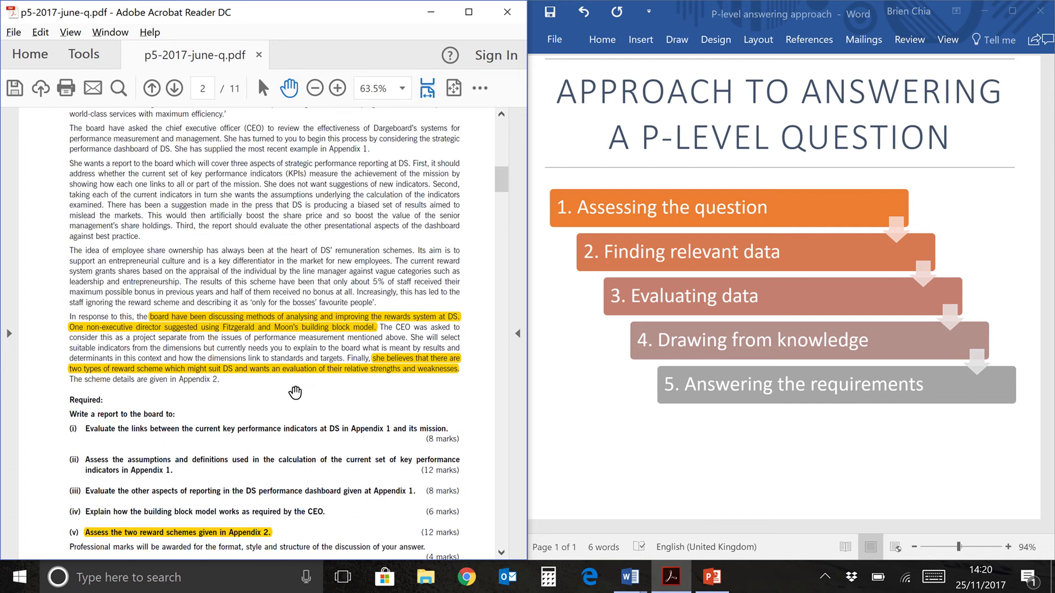
Scroll the PDF down to Appendix 2 and switch to the Document2 answer outline in Word
scroll(295, 393, "down", 15)
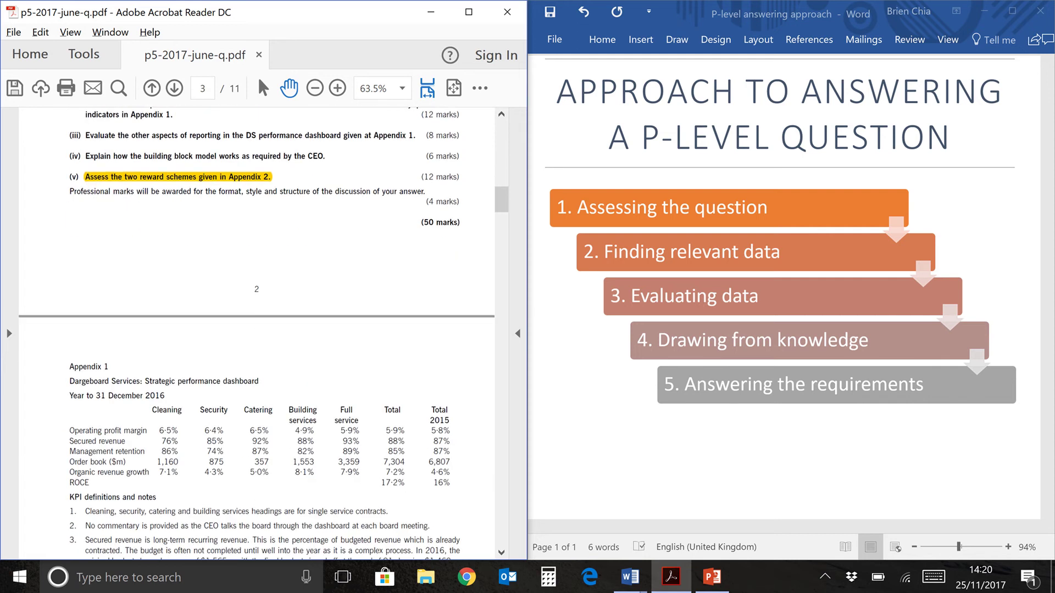
scroll(295, 393, "down", 5)
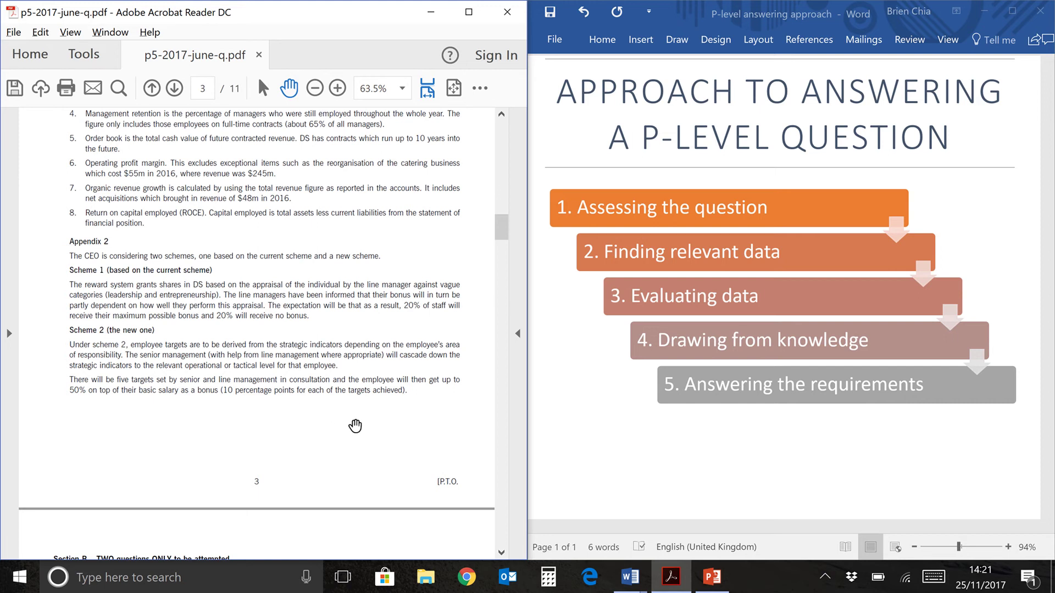
key("alt+Tab")
key("alt+Tab")
key("alt+Tab")
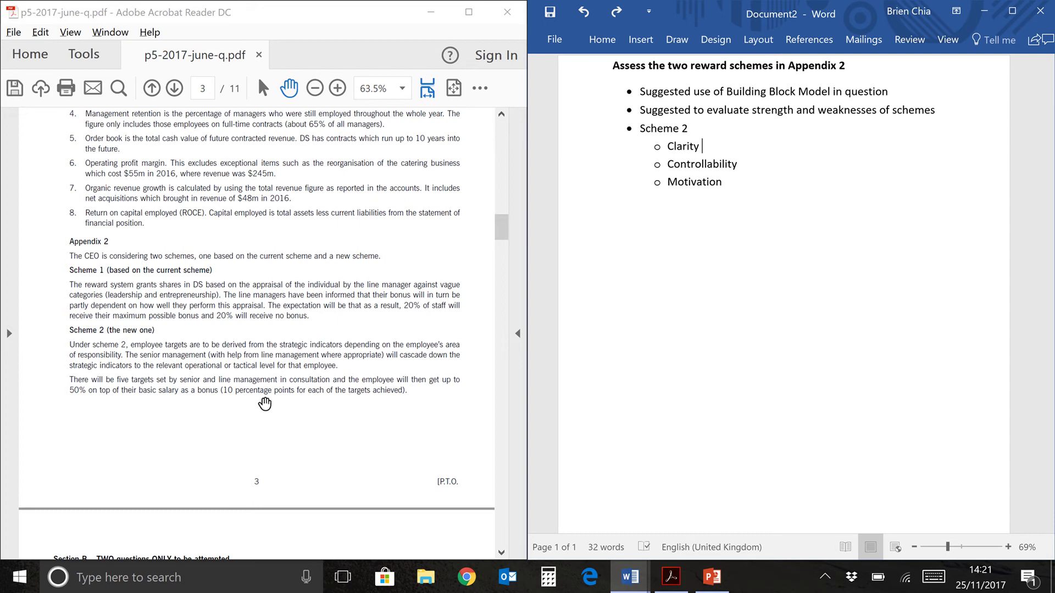
Highlight the Appendix 2 sentence on how Scheme 2 employee targets are derived
double_click(259, 380)
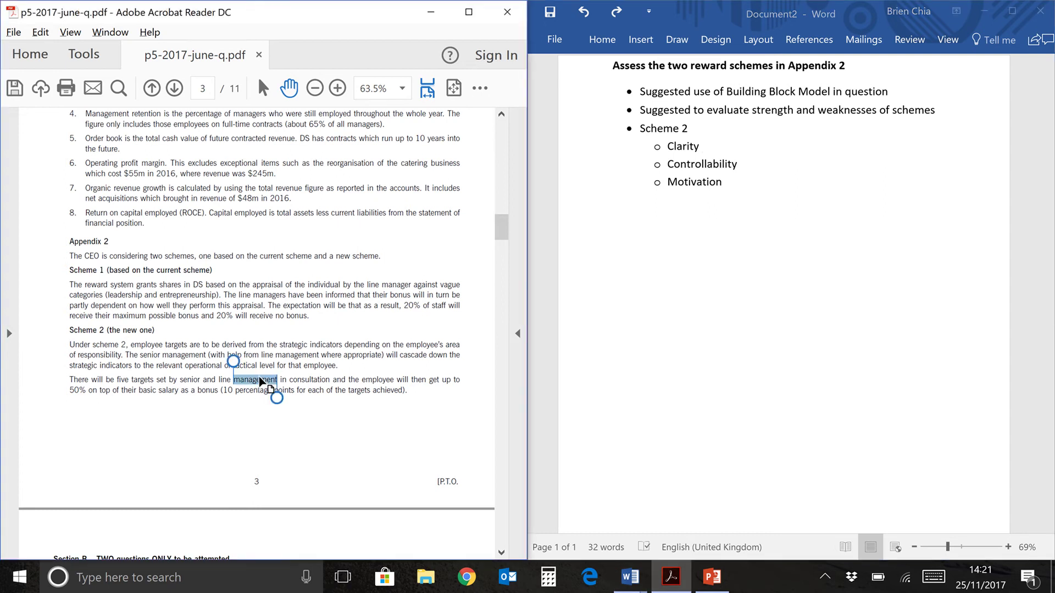
left_click_drag(130, 344, 125, 355)
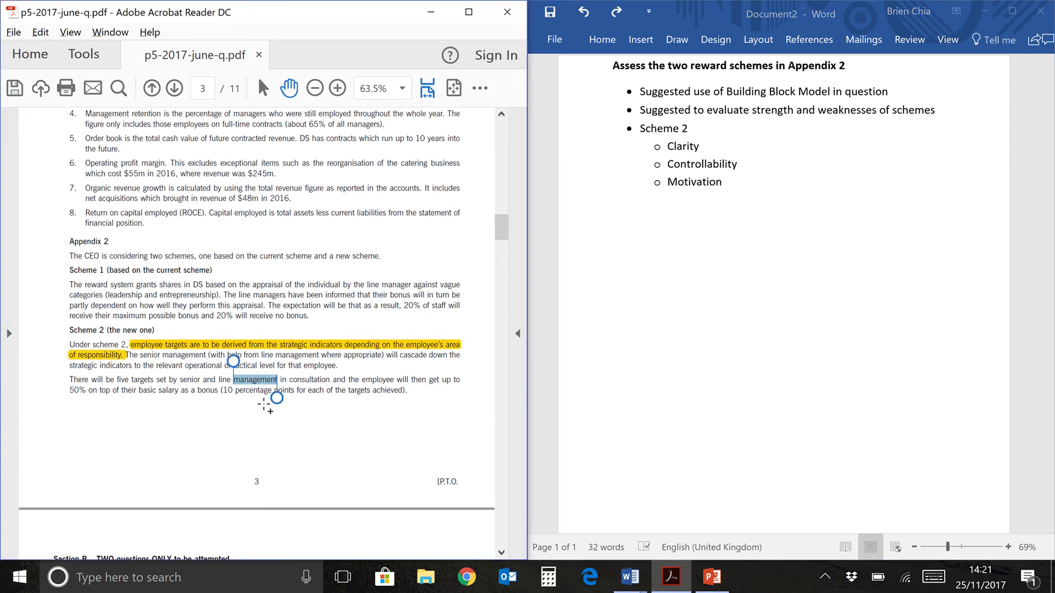
left_click(142, 374)
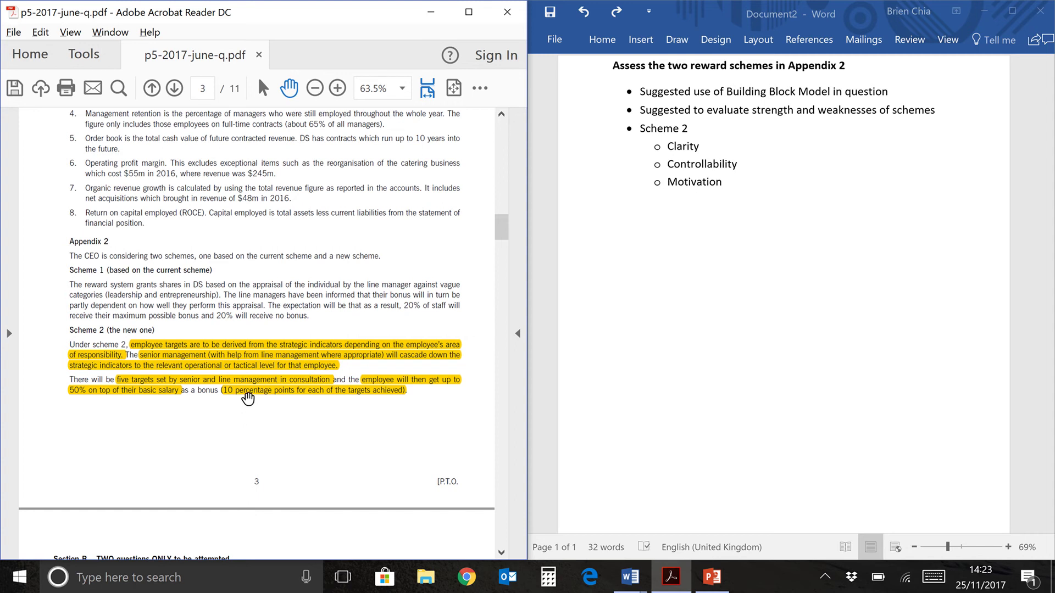
Under Clarity, add nested points on indicators cascaded from senior management and an easy-to-understand bonus
left_click(766, 213)
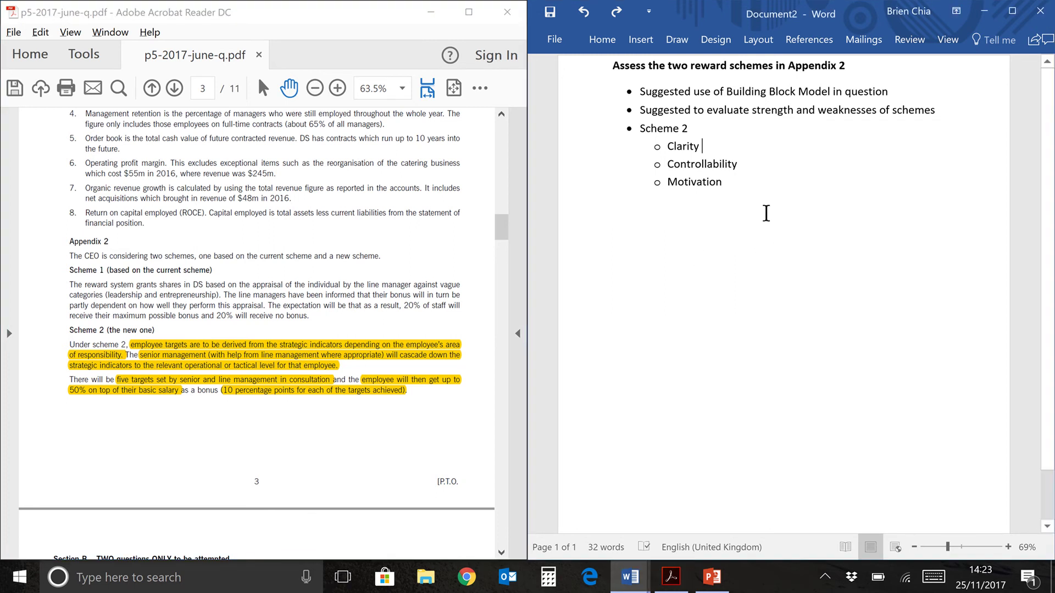
key("Return")
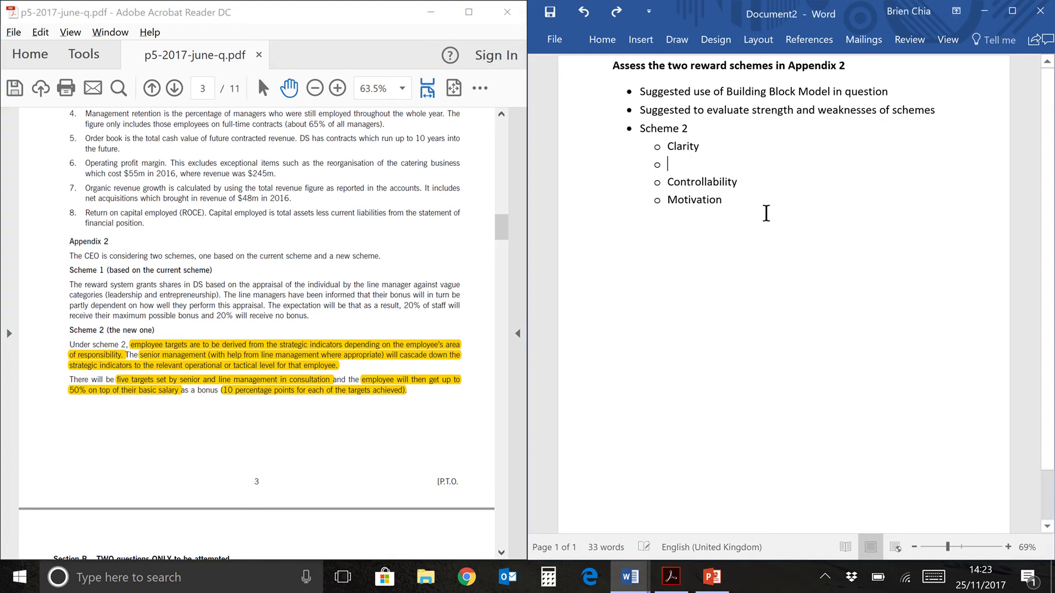
key("Tab")
type("Indicators are cascaded down from senior management, to satisfy strategic objectives.")
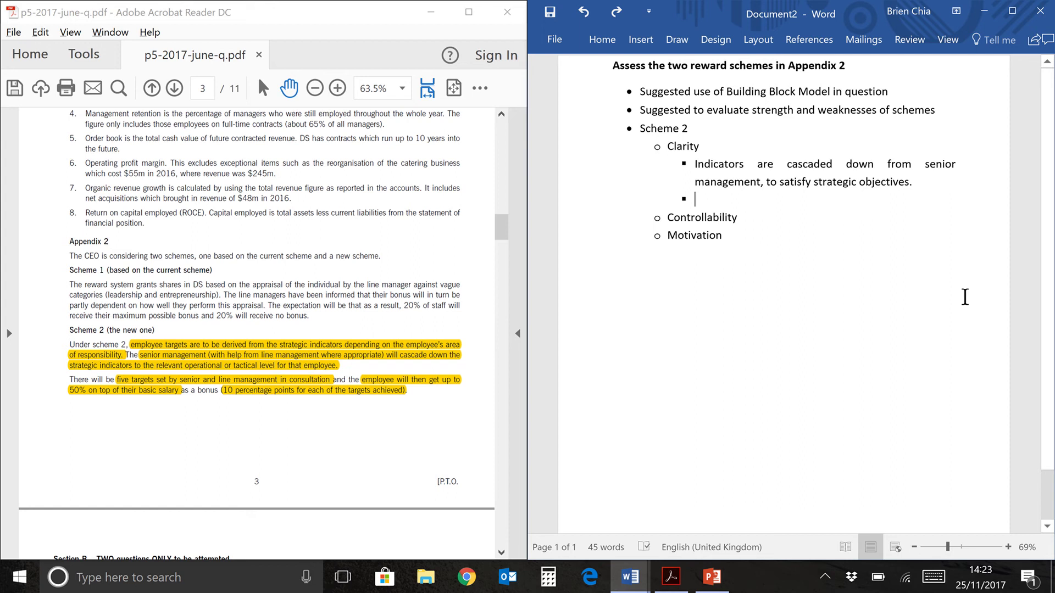
type("Bonus scheme is easy to understand and quantify")
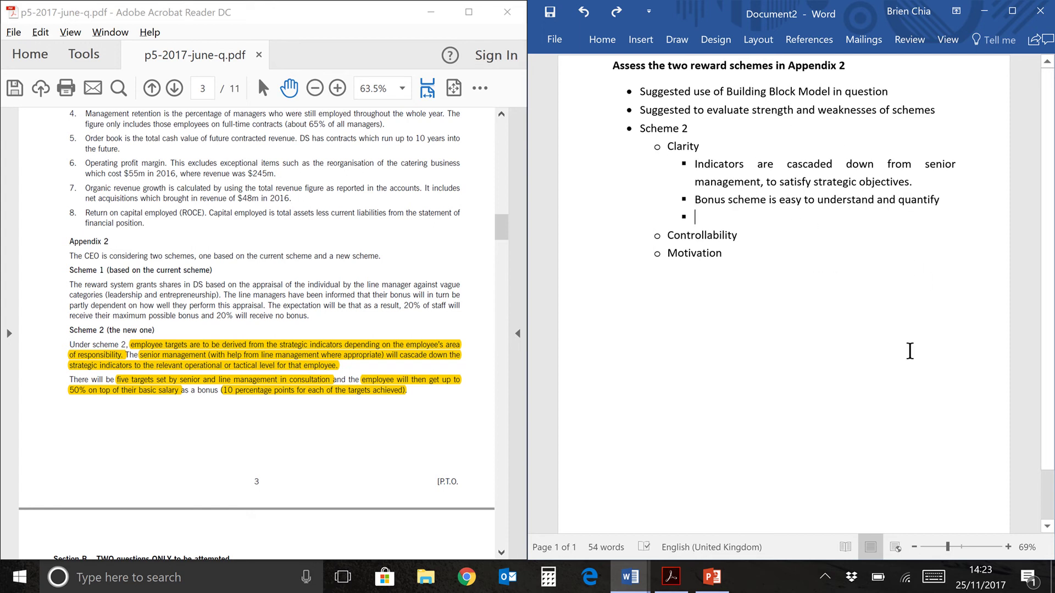
key("BackSpace")
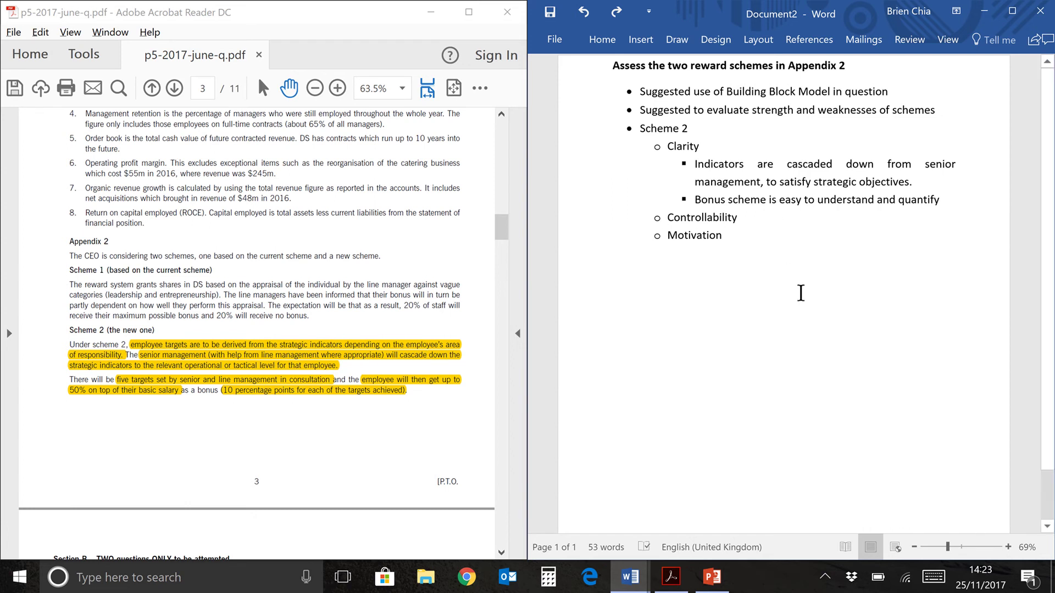
key("Return")
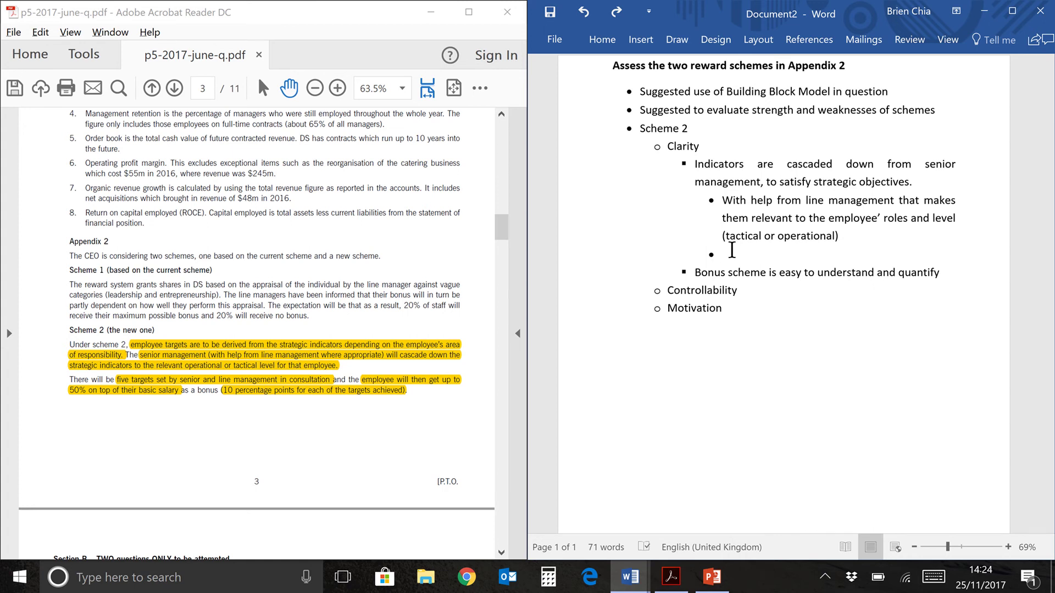
Add the Clarity point 'More clarity on how the achievement of these indicators helps strategic goals.'
type("More clarity on how the achievement of these indicators helps strategic goals.")
key("Return")
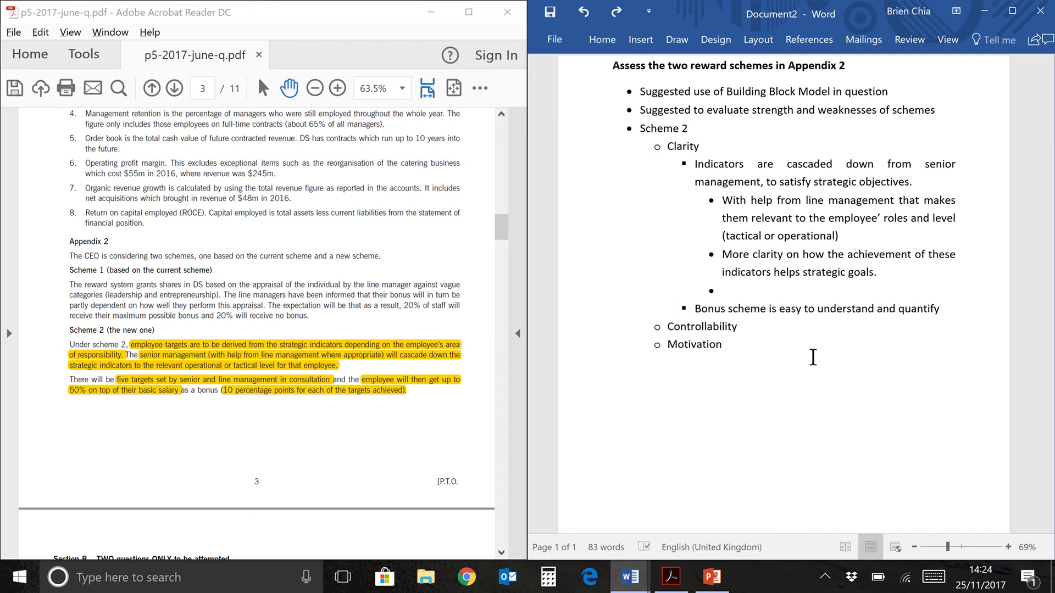
key("Delete")
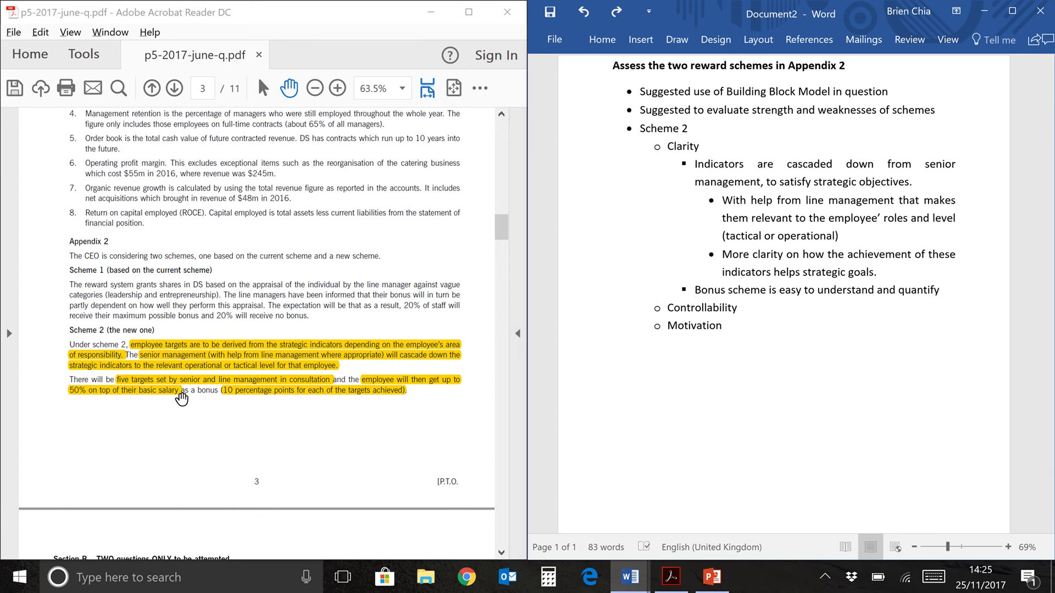
Nest 'Employees would be clear on how to earn their bonus.' under the bonus point
key("End")
key("Return")
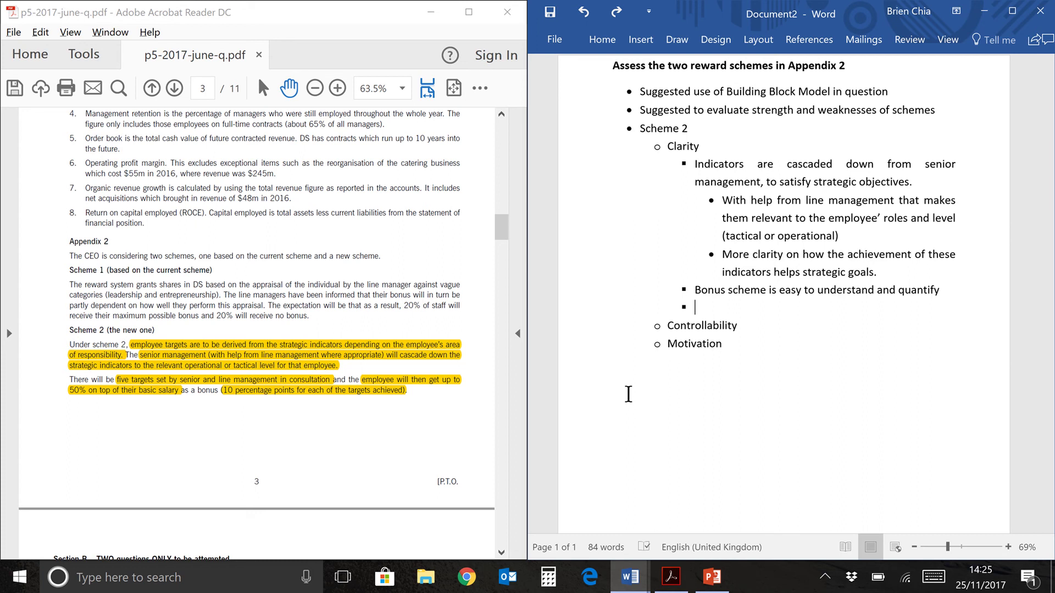
key("Tab")
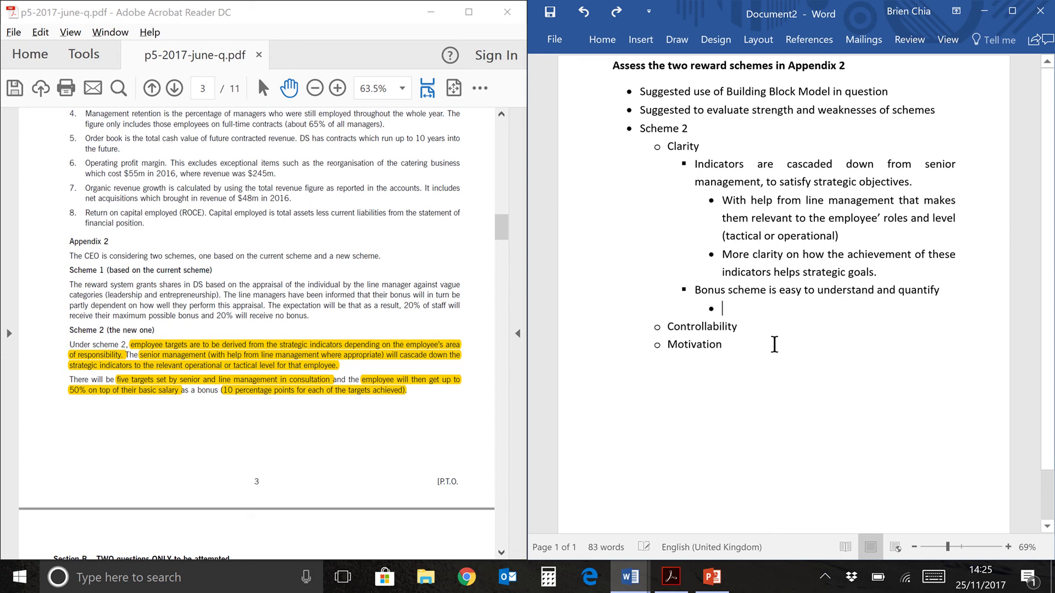
type("Employees would be clear on how to earn their bonus.")
key("Return")
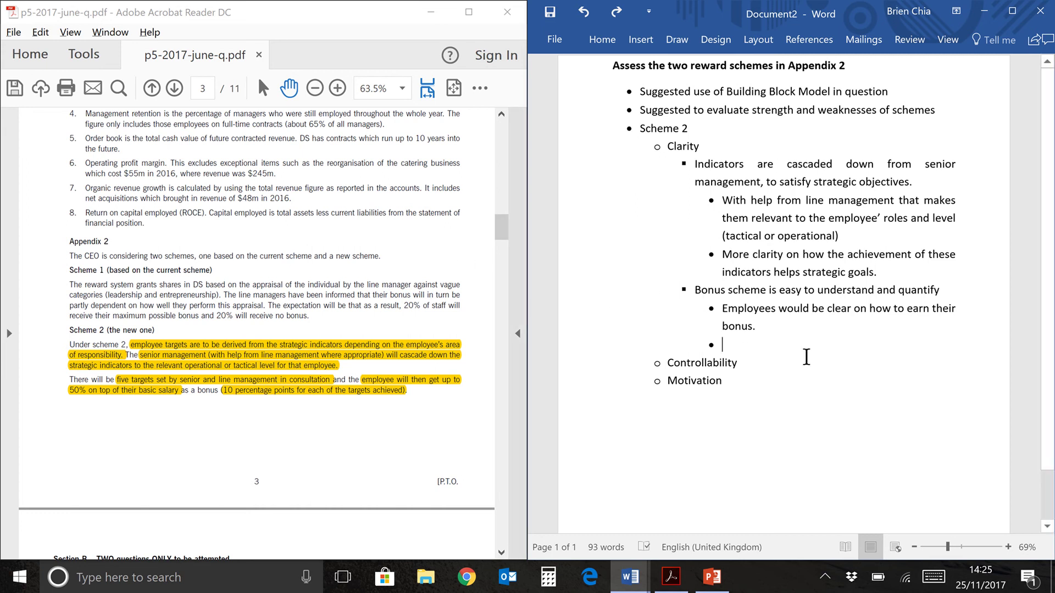
key("Delete")
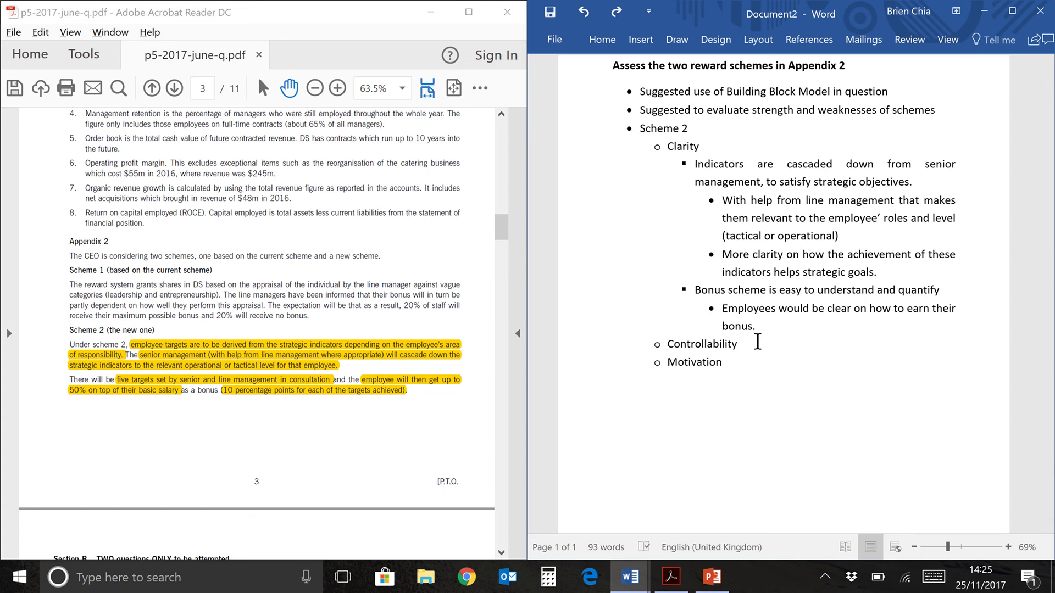
Under Controllability, note that management still selects indicators and employees may not control them
key("Return")
key("Tab")
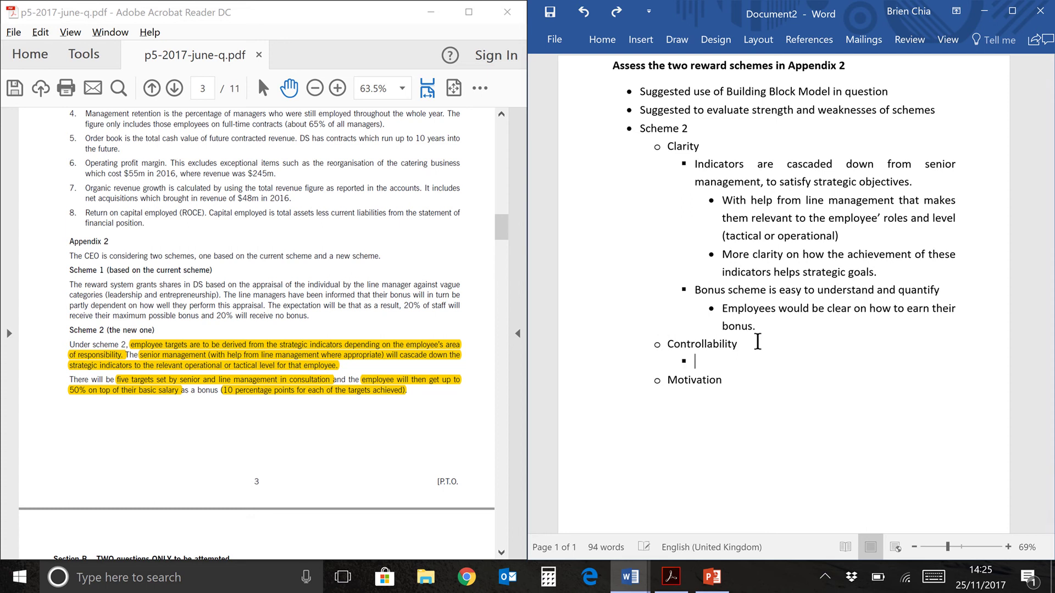
type("Selection of performance indicators are still selected by senior and line management.")
key("Return")
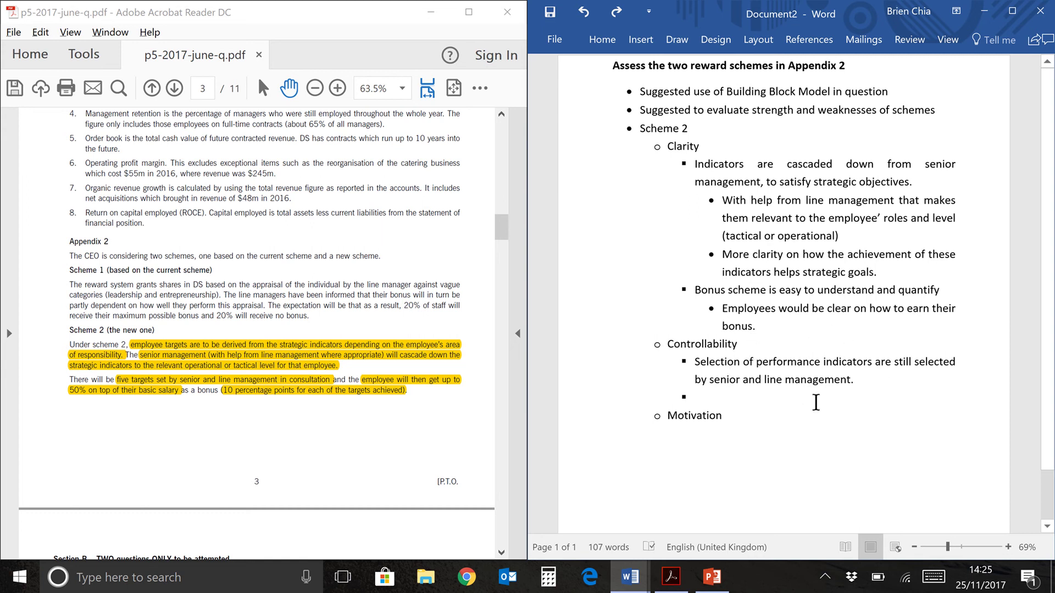
key("Tab")
type("Not certain whether these indicators would be controllable by employee.")
key("Return")
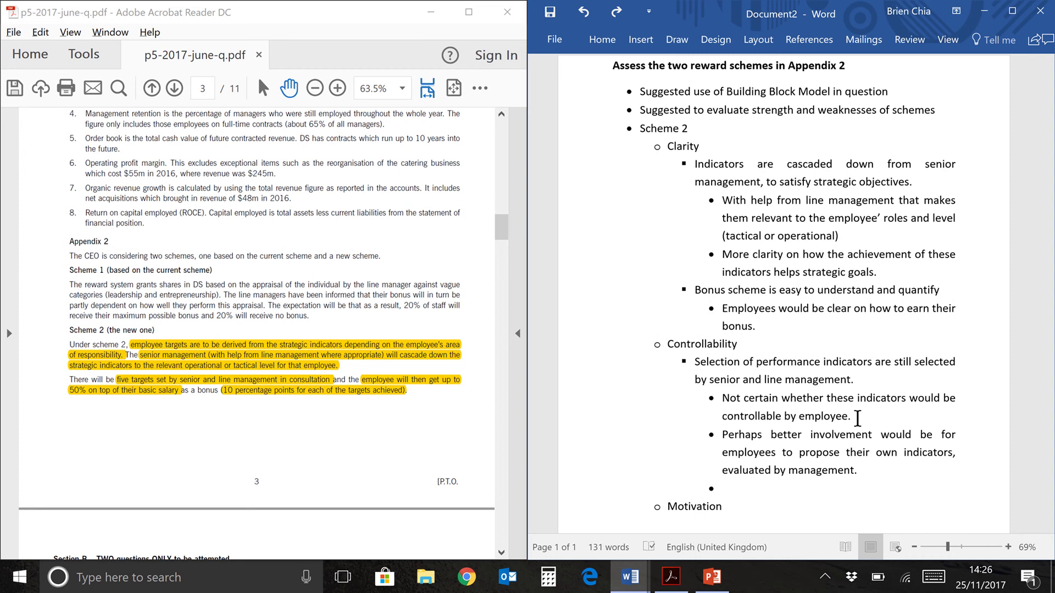
key("Delete")
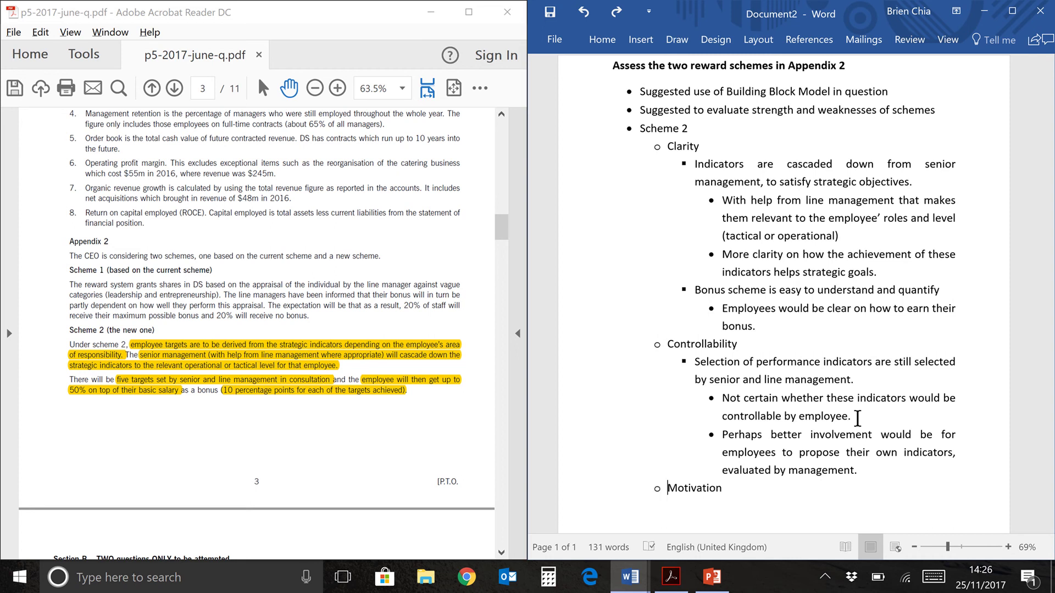
Under Motivation, add points on the salary-based cash bonus, five arbitrary indicators and equal 10% weightage
scroll(857, 418, "down", 2)
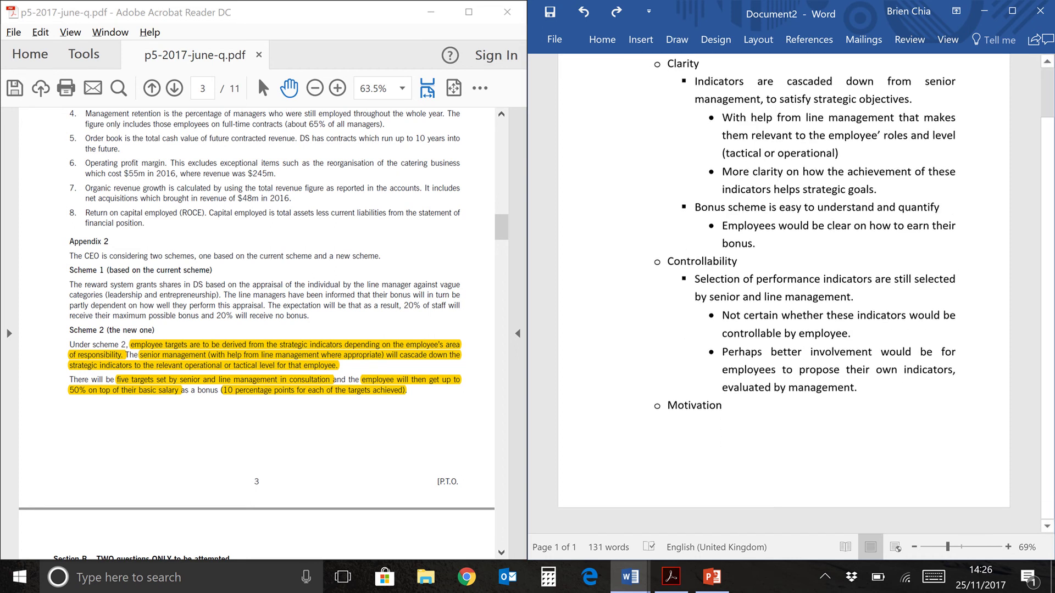
scroll(667, 444, "up", 1)
key("Return")
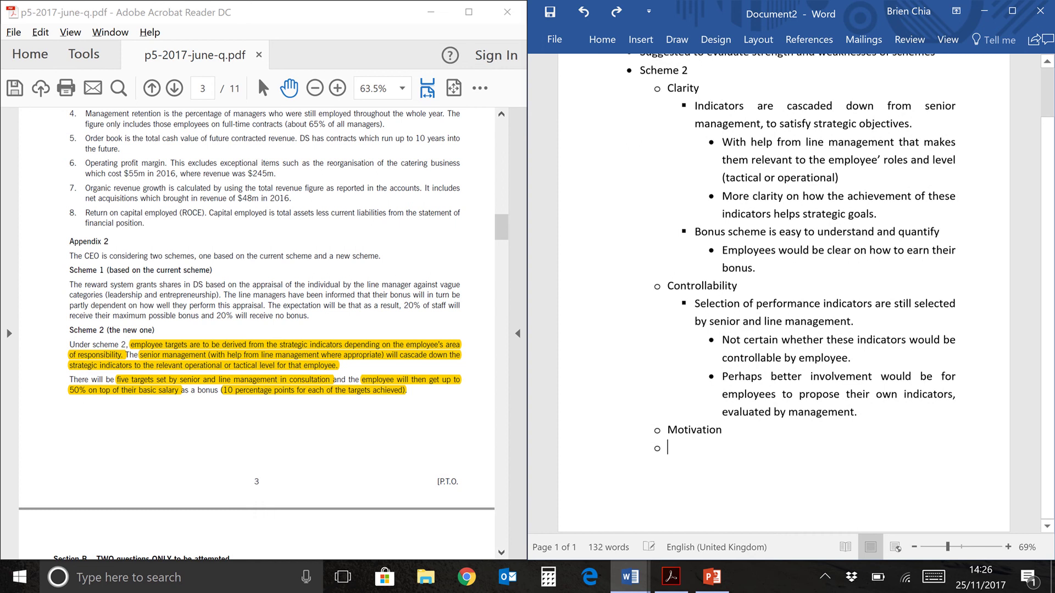
key("Tab")
type("Cash bonus based on salary has been selected.")
key("Return")
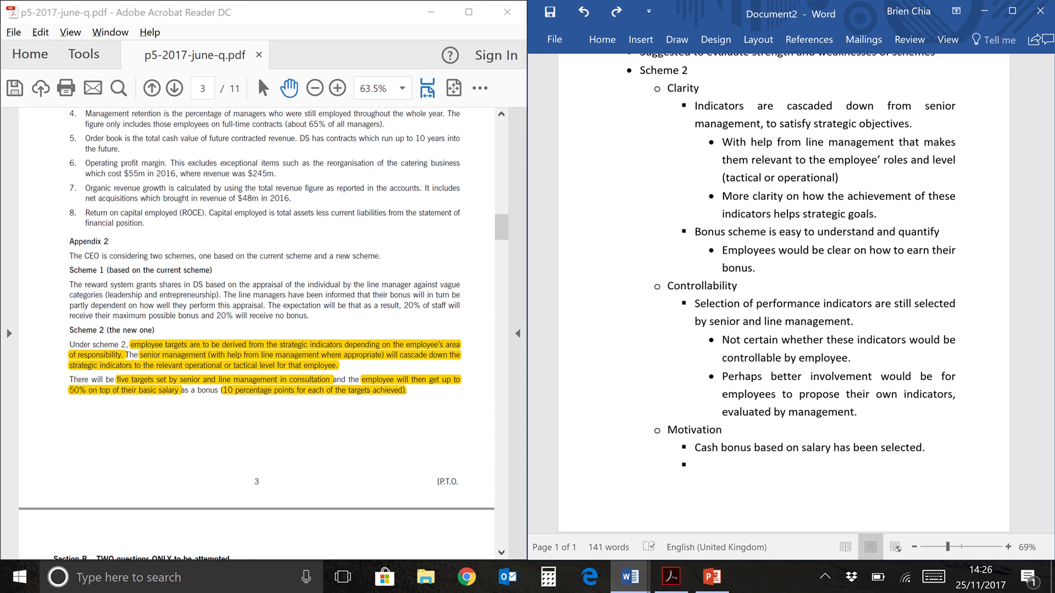
type("Five indicators is an arbitrary number")
key("Return")
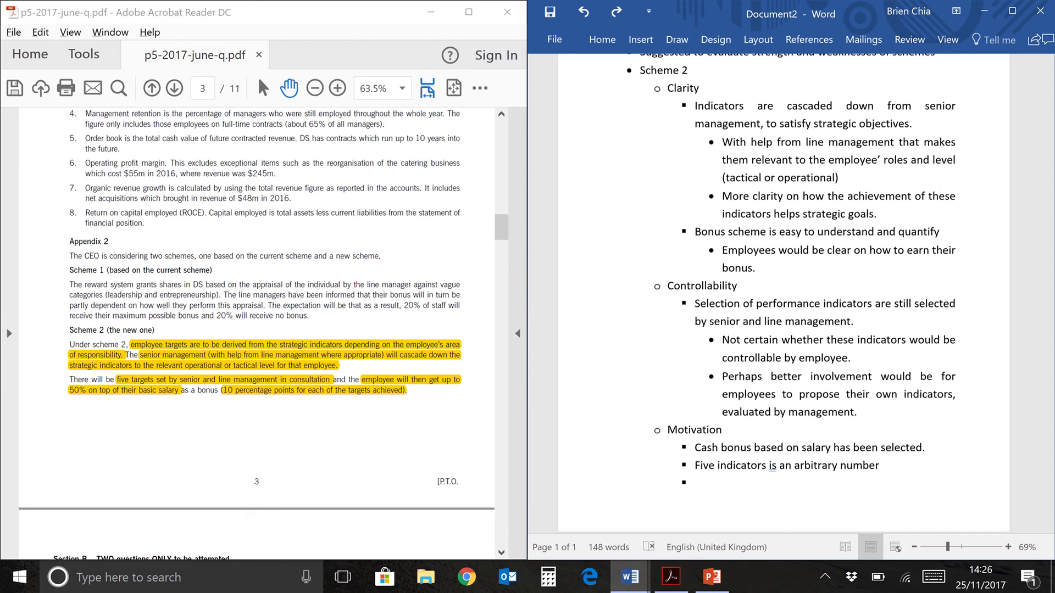
type("Weightage of indicators is the same (10% points)")
key("Return")
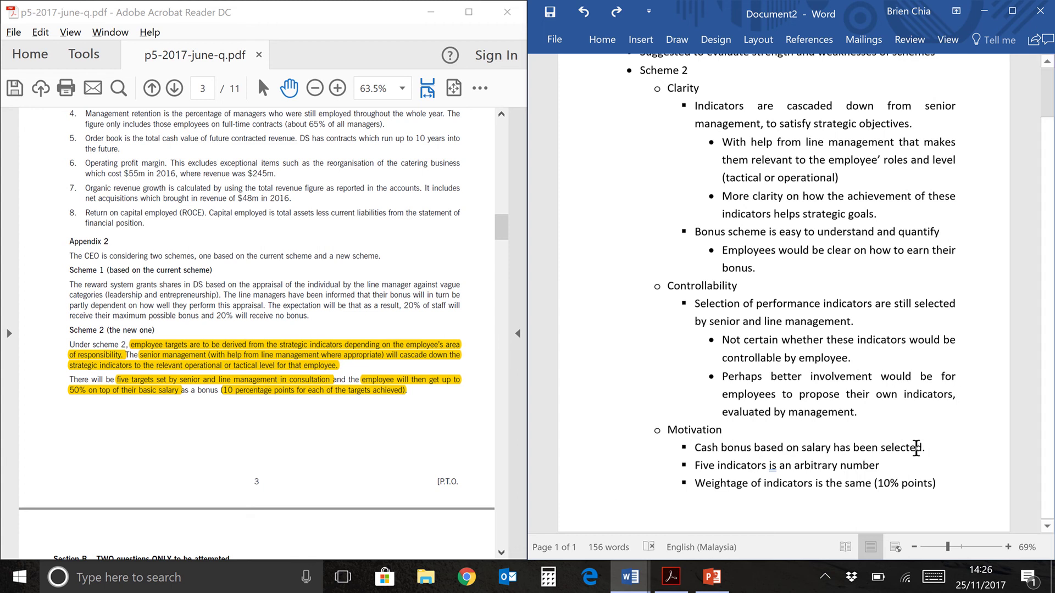
Nest a point under the cash bonus that cash does not promote long-term thinking
key("Return")
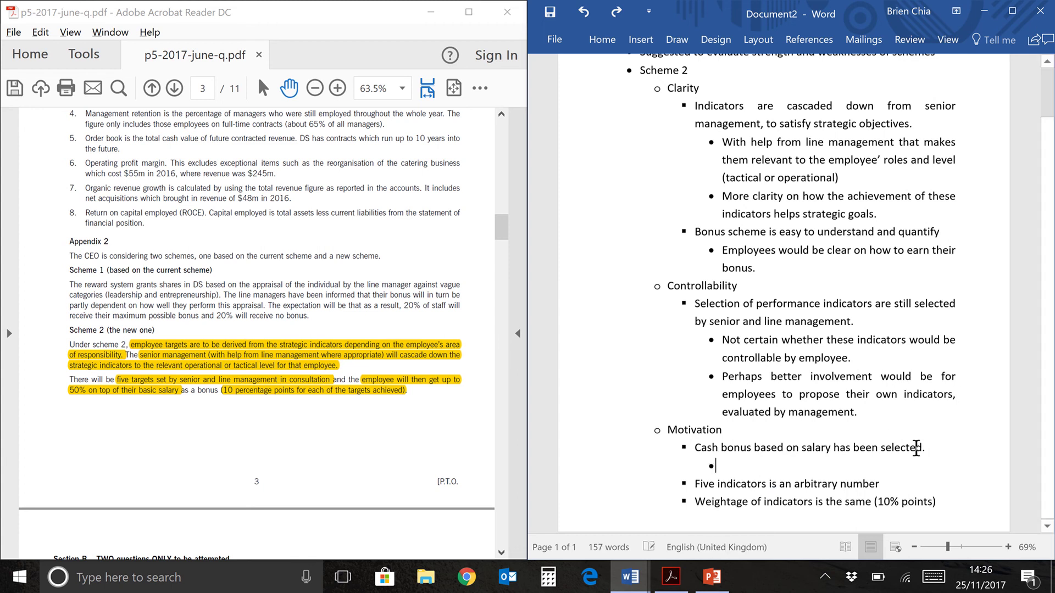
key("Tab")
type("Cash may not motivate employees to think long term, indicators need to be designed to promote long-term thinking.")
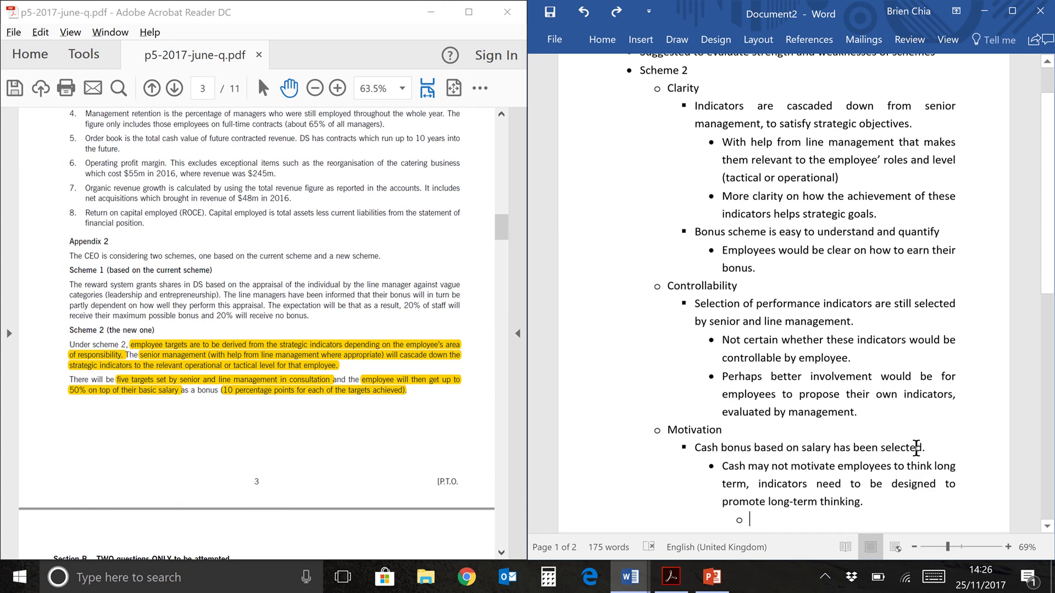
scroll(916, 447, "down", 3)
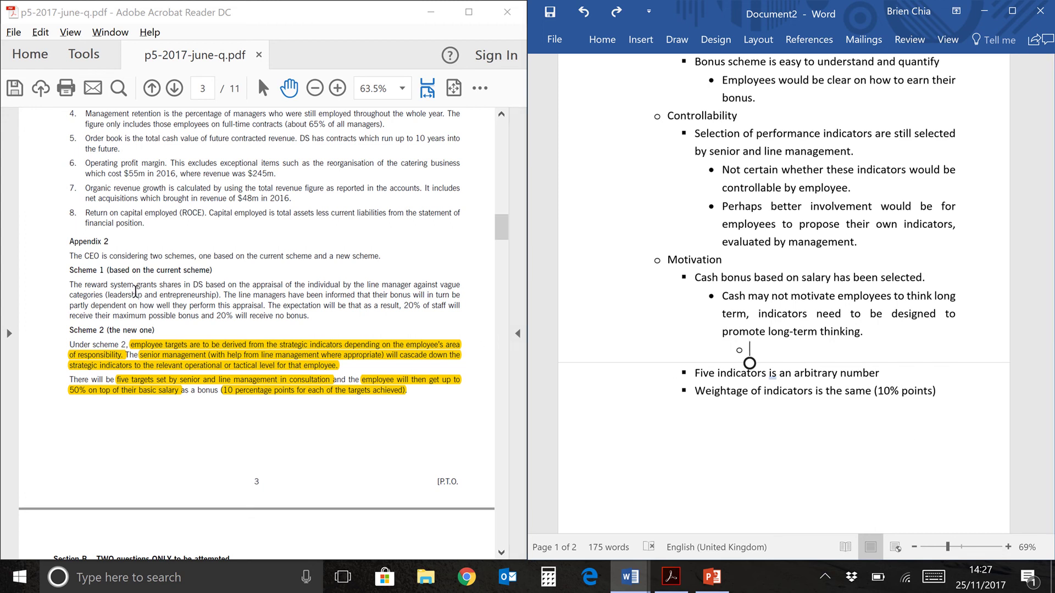
left_click(204, 293)
scroll(203, 293, "up", 4)
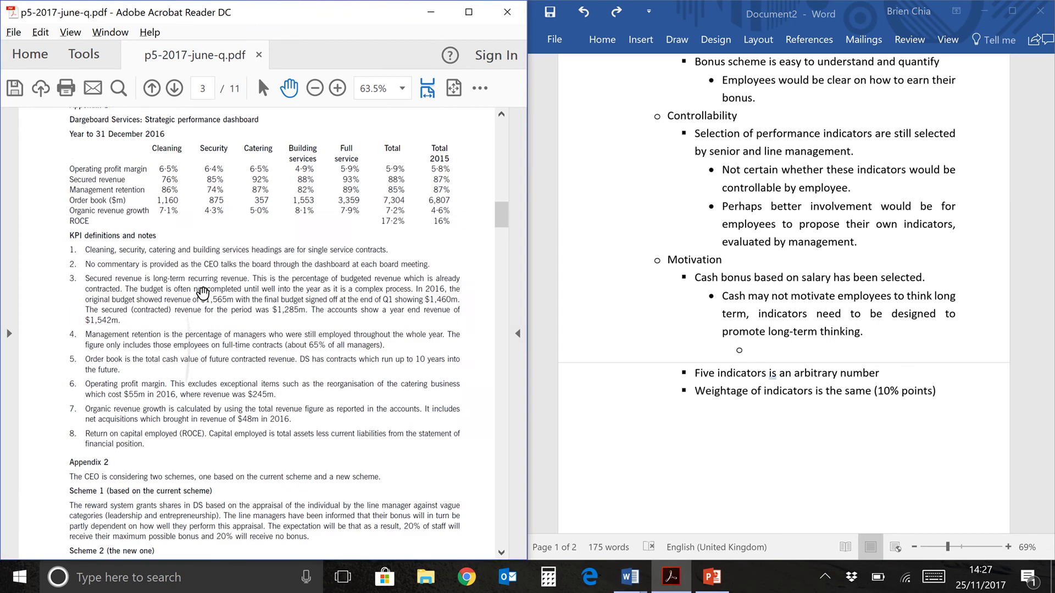
scroll(203, 293, "up", 12)
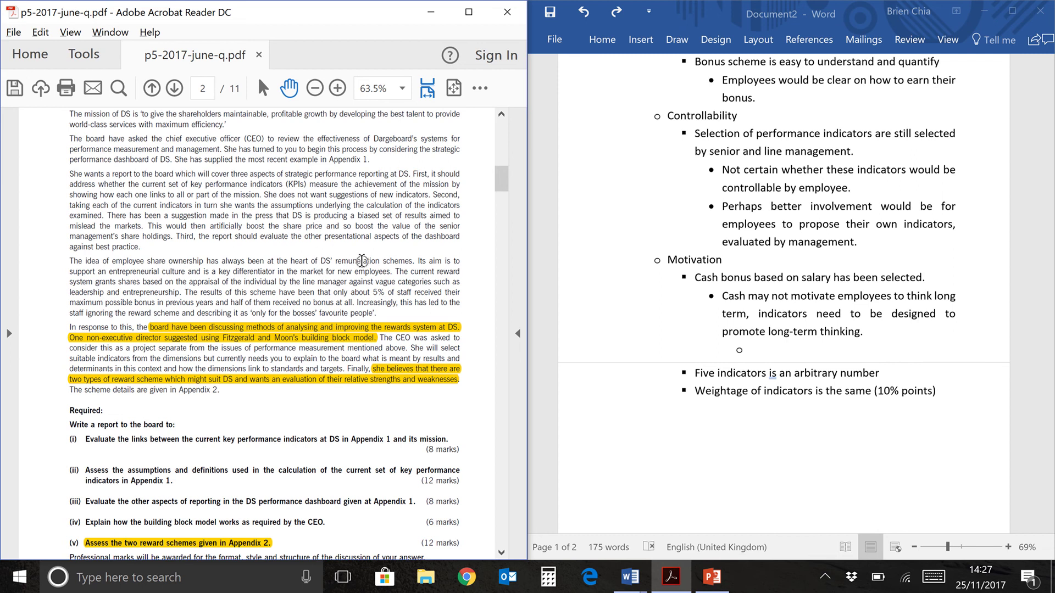
scroll(299, 355, "down", 5)
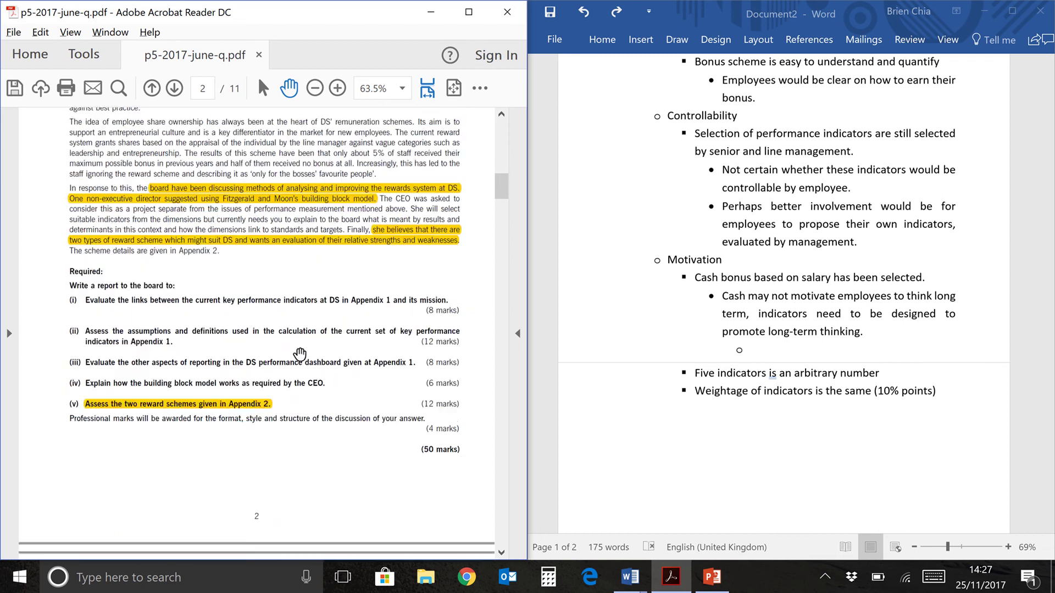
scroll(256, 334, "down", 5)
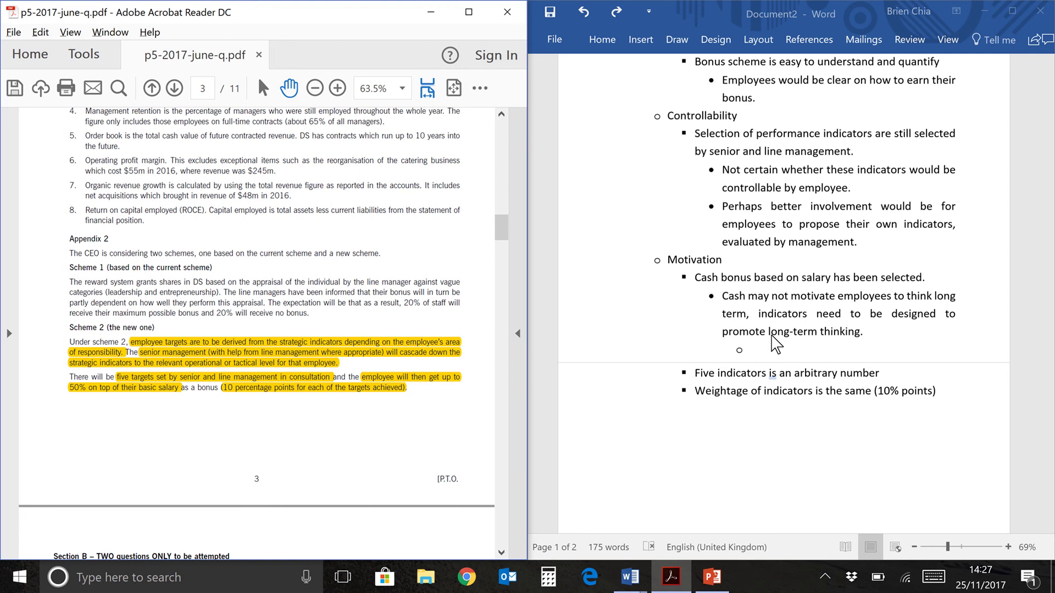
Remove the empty bullet line so the cash bonus points rejoin
left_click(794, 342)
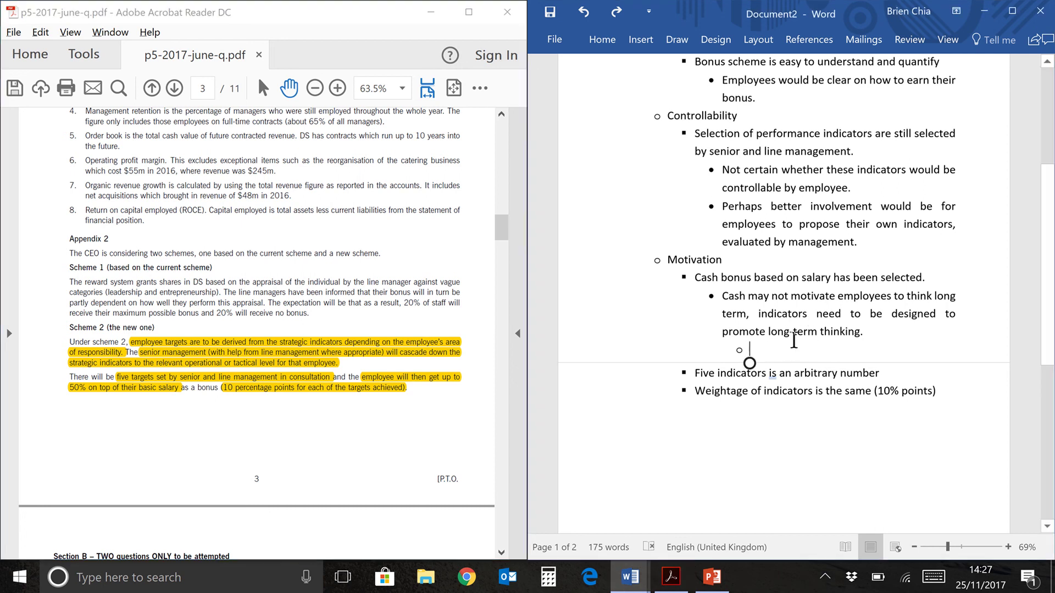
key("BackSpace")
key("BackSpace")
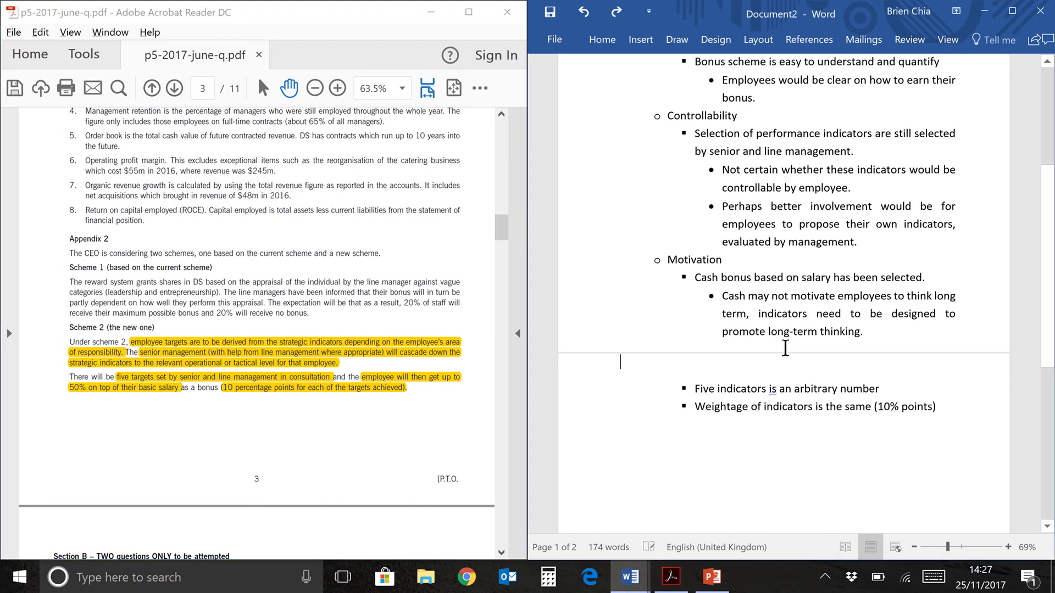
key("BackSpace")
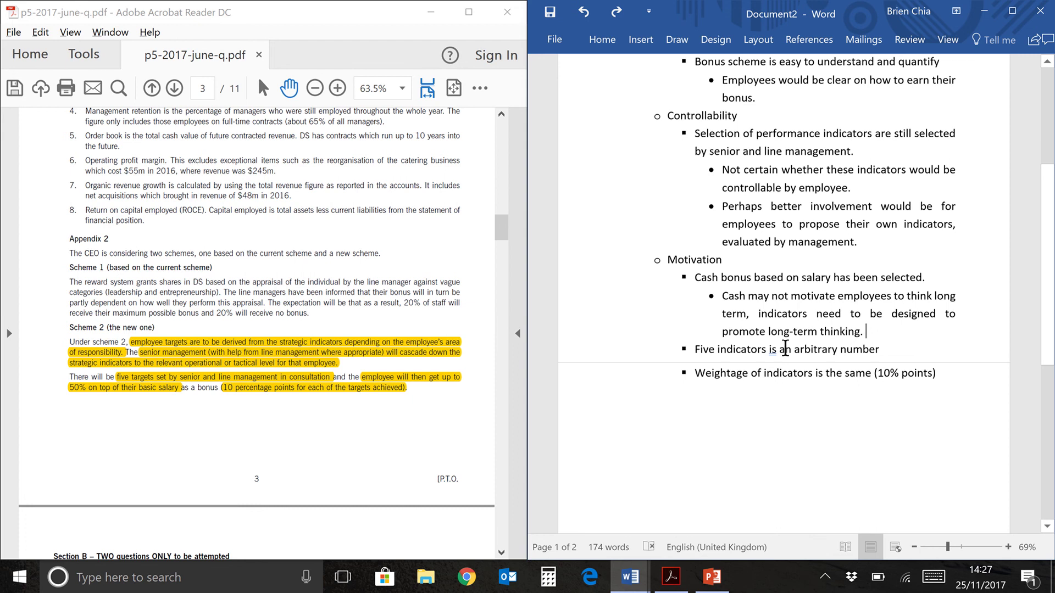
Add points that cash is relevant and significant, and may reduce share price manipulation
key("Return")
type("Cash is relevant and motivating for most employees, and amount offered is significant (50% of salary)")
key("Return")
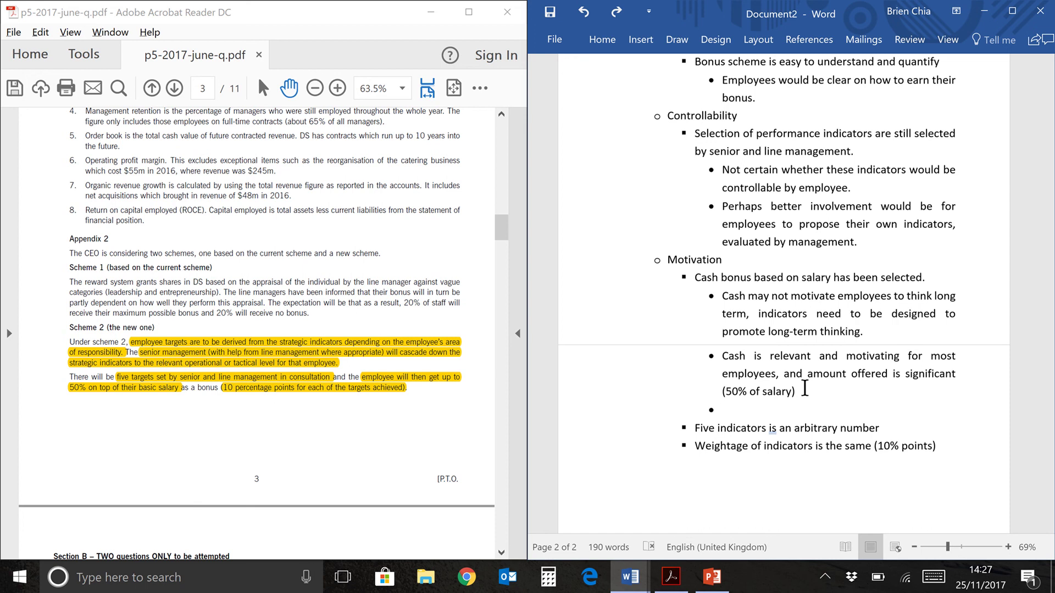
type("May reduce incidences of share price manipulation")
key("Return")
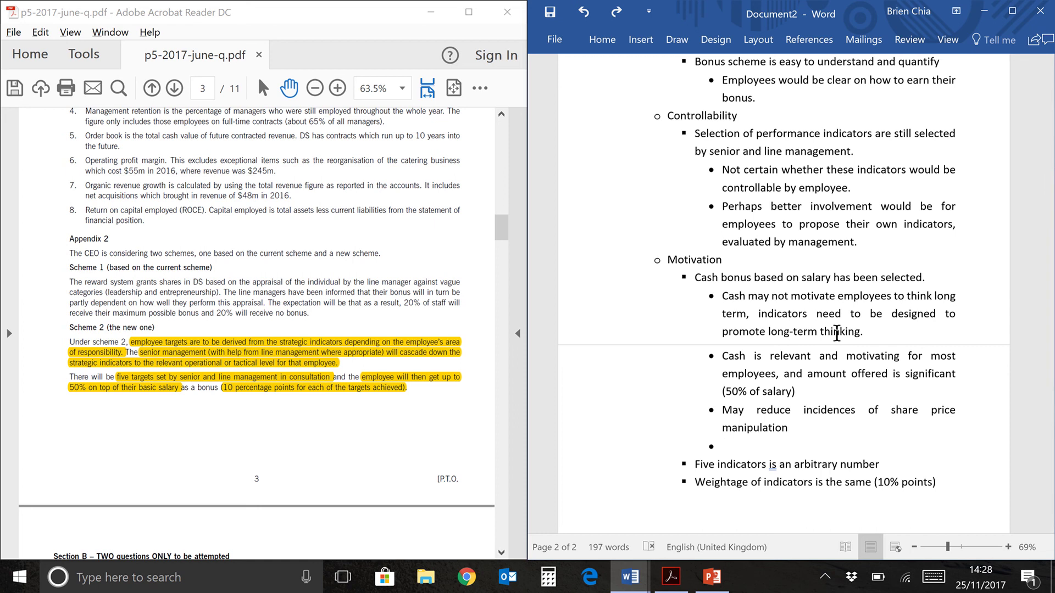
Nest 'Number of indicators may differ between roles.' under the Five indicators point
key("Delete")
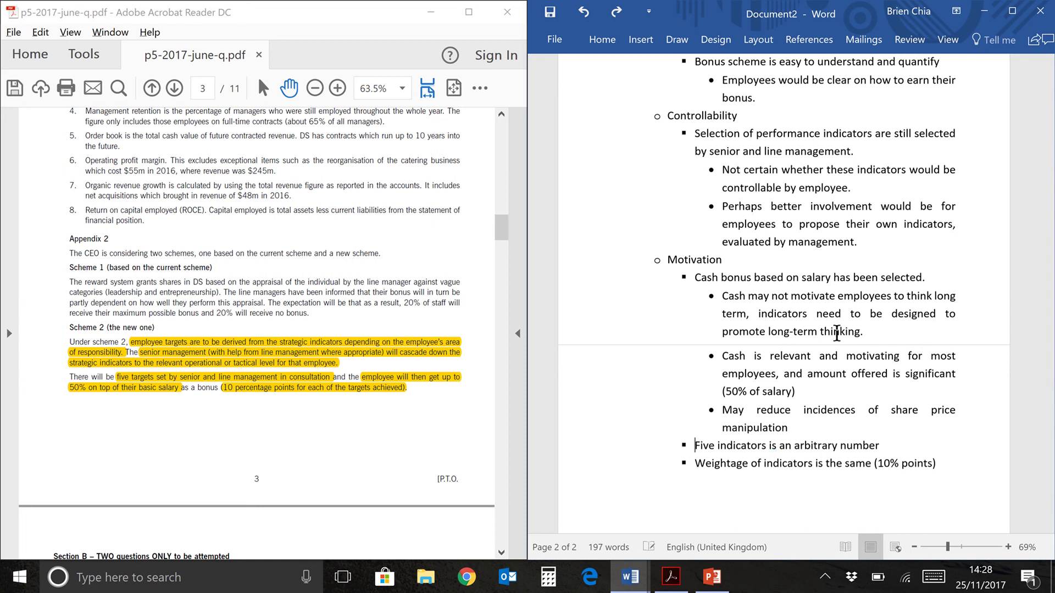
key("End")
key("Return")
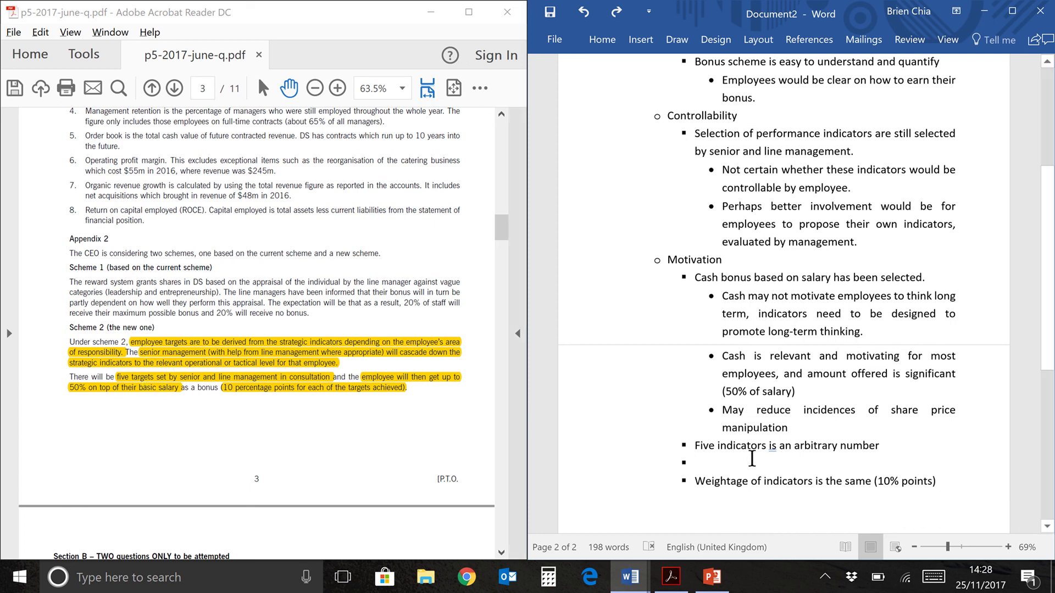
key("Tab")
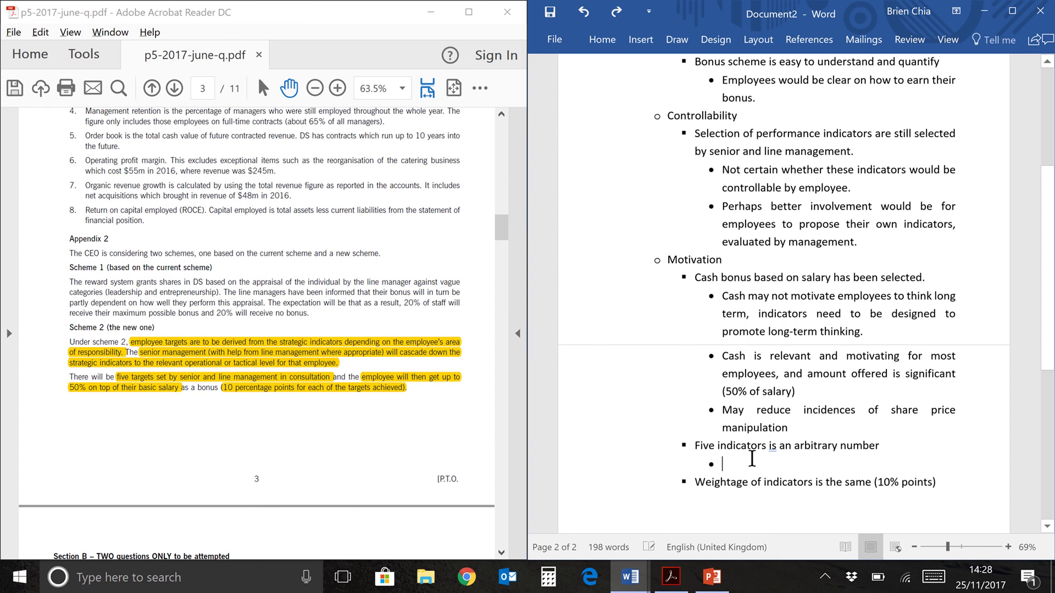
type("Number of indicators may differ between roles.")
key("Return")
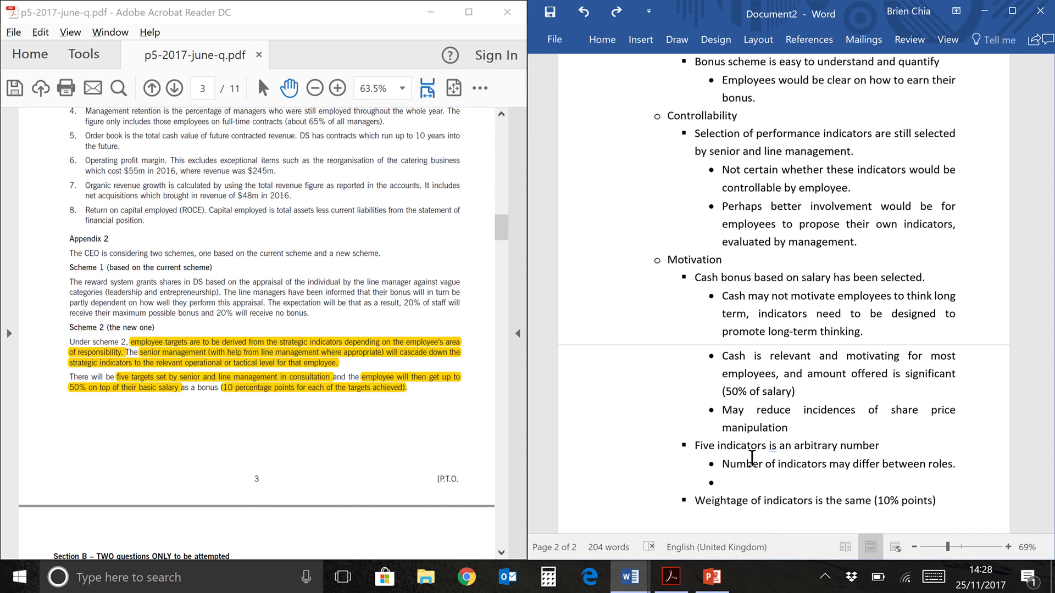
key("Delete")
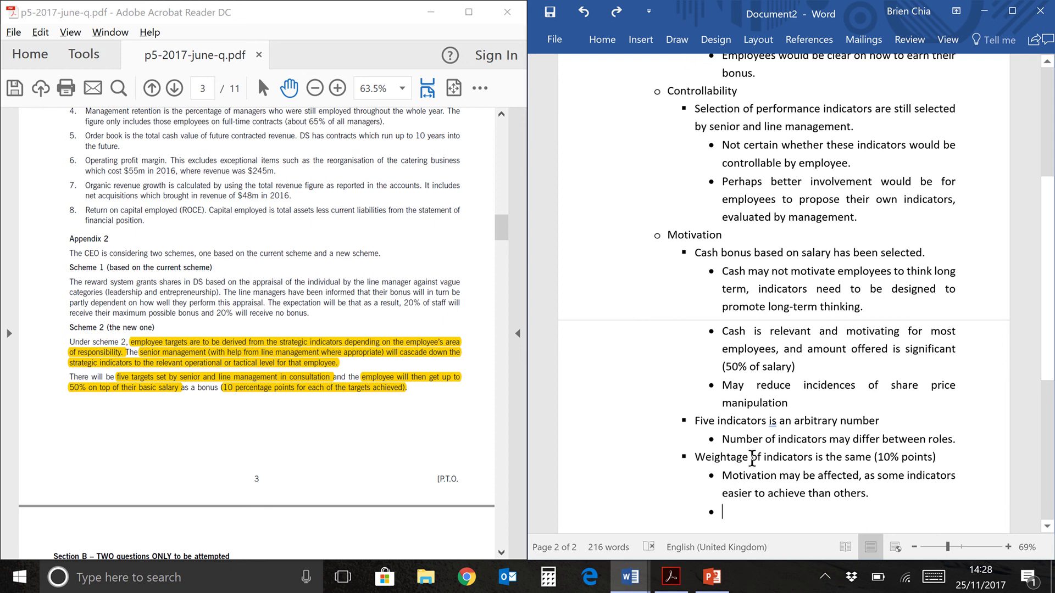
Add 'Weightage should be discussed between line managers and employee' and end the bulleted list
scroll(780, 439, "down", 1)
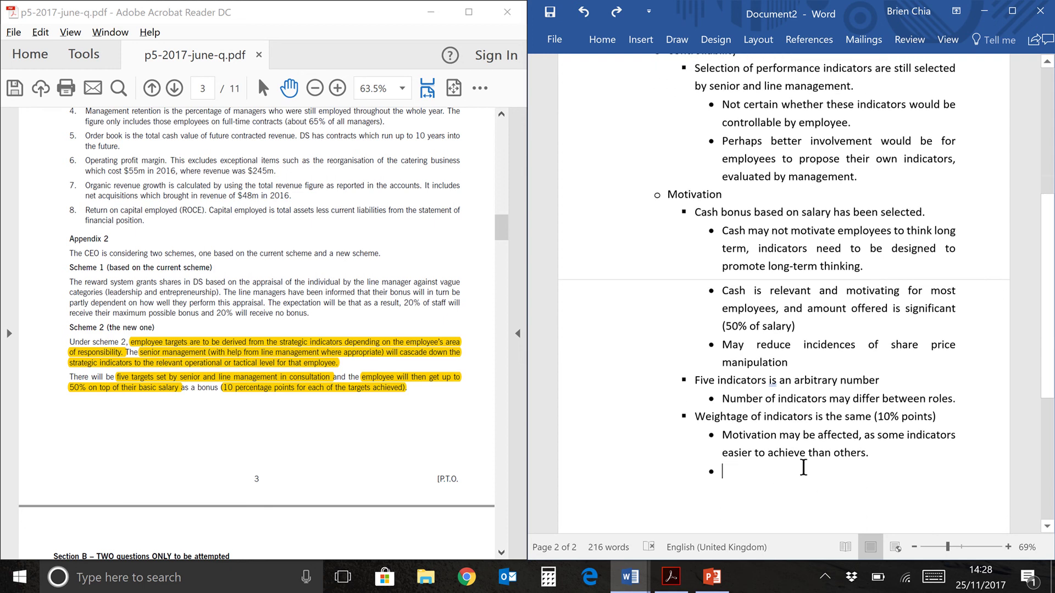
scroll(796, 469, "down", 1)
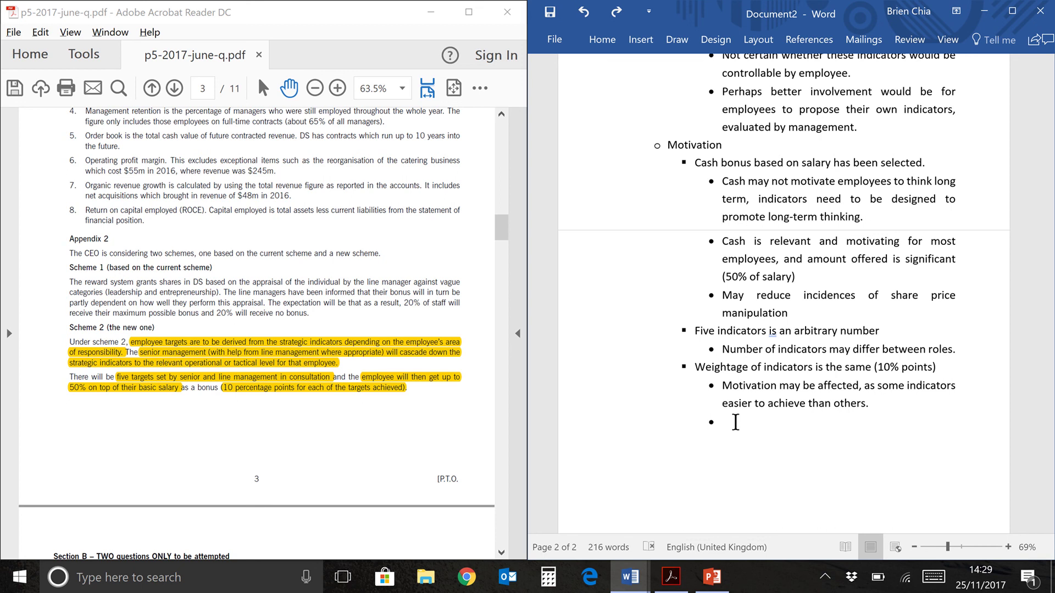
type("Weightage should be discussed between line managers and employee.")
key("Return")
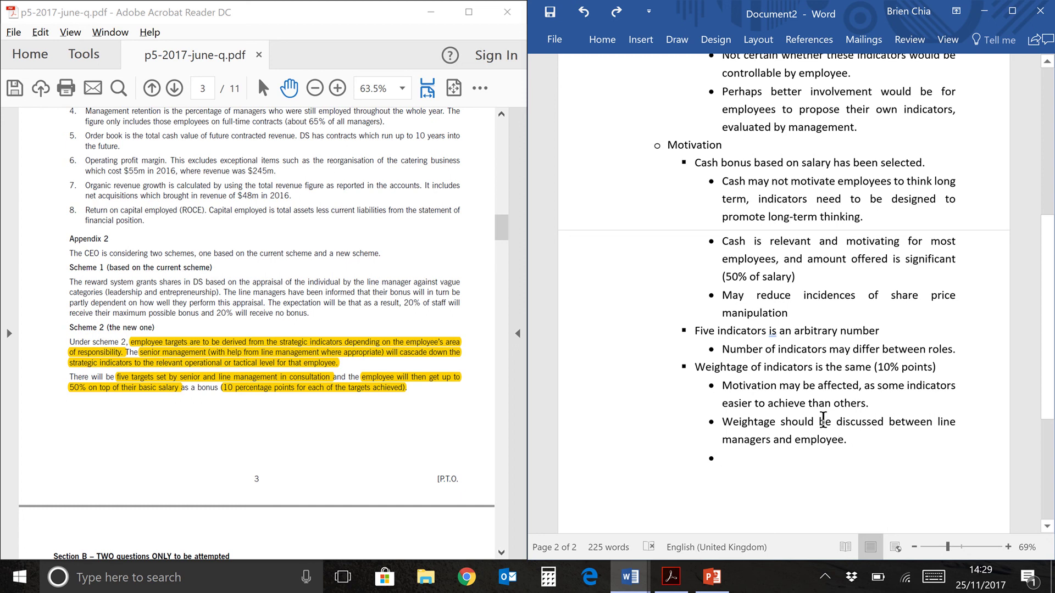
key("alt+shift")
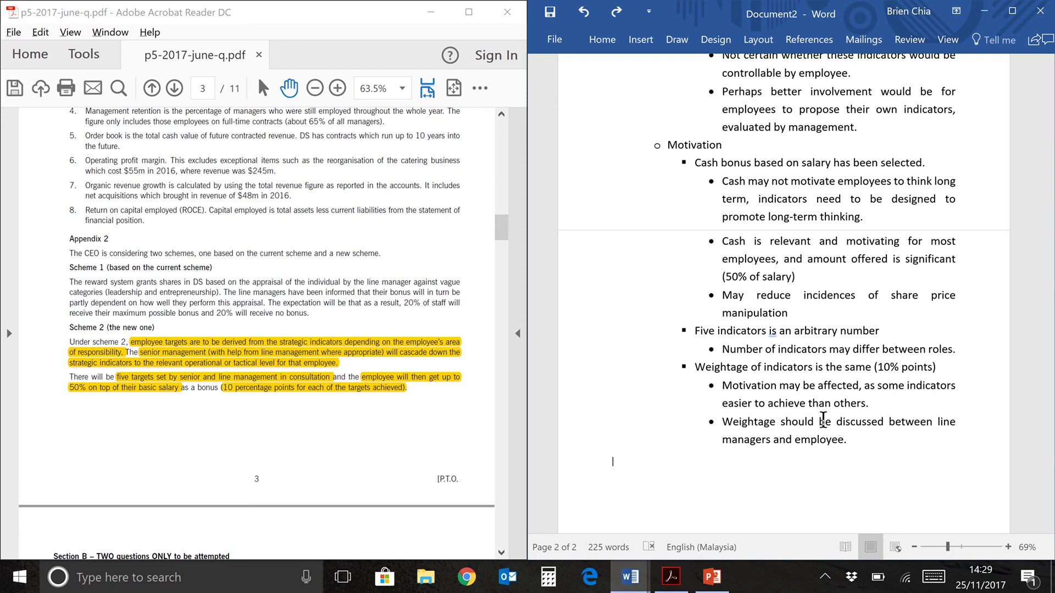
Paste a closing paragraph stating Scheme 2 has many strengths against the building blocks model, then return to the exam PDF
type("Scheme 2 appears to have many strengths, with better achievement of the requirements of the building blocks model to further strategic objectives.")
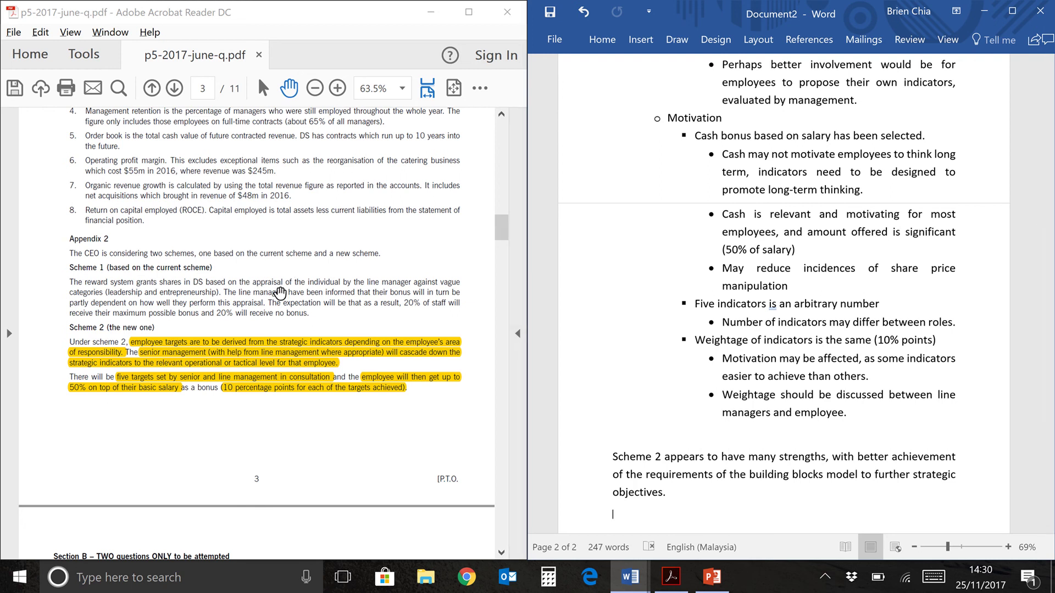
left_click(420, 288)
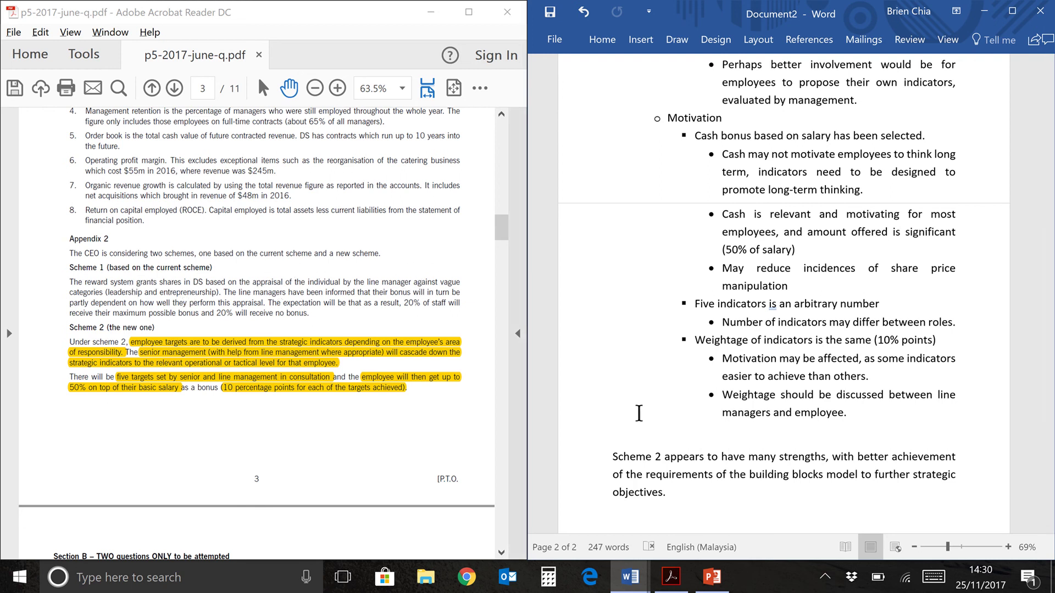
scroll(697, 344, "up", 3)
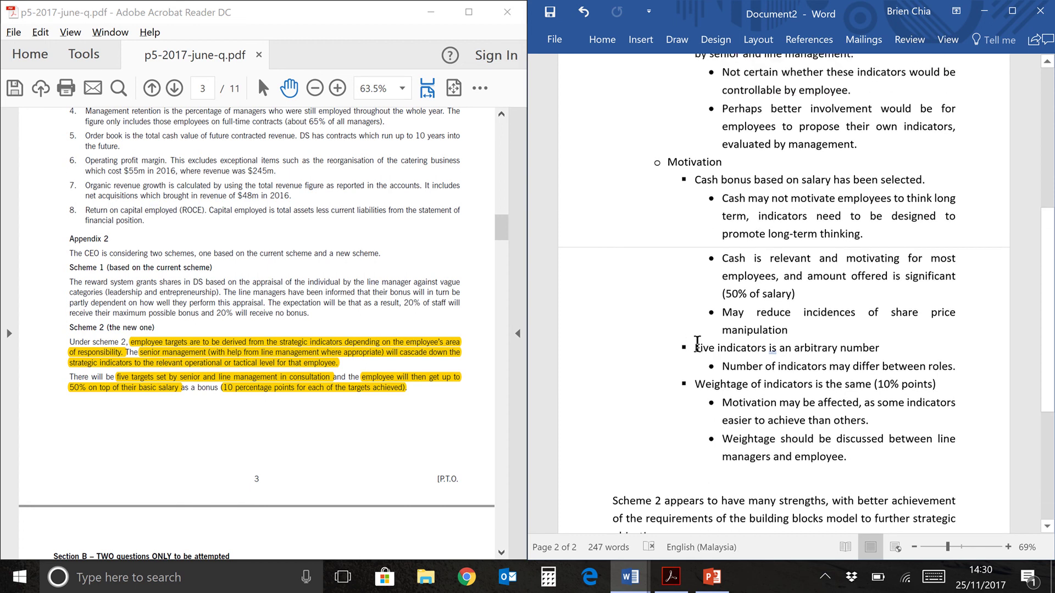
scroll(697, 345, "up", 2)
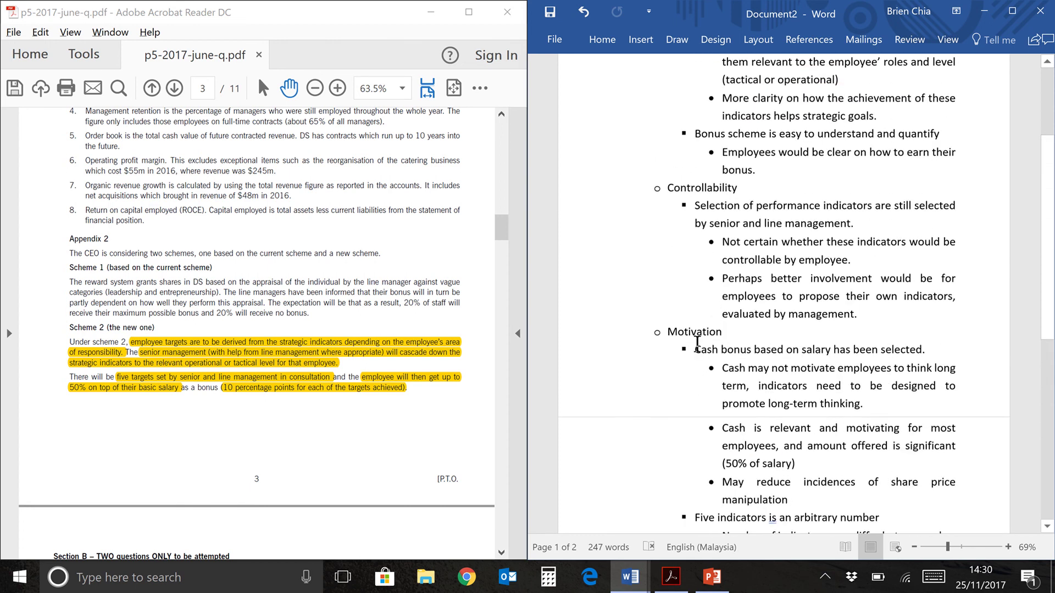
scroll(697, 344, "up", 2)
scroll(698, 344, "up", 1)
scroll(697, 345, "down", 4)
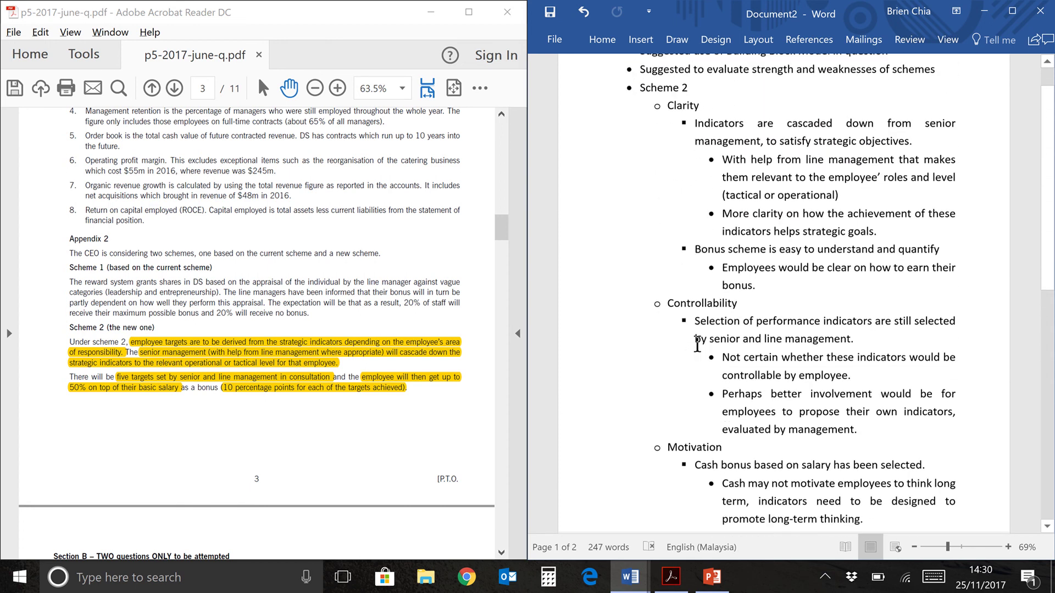
scroll(725, 330, "down", 3)
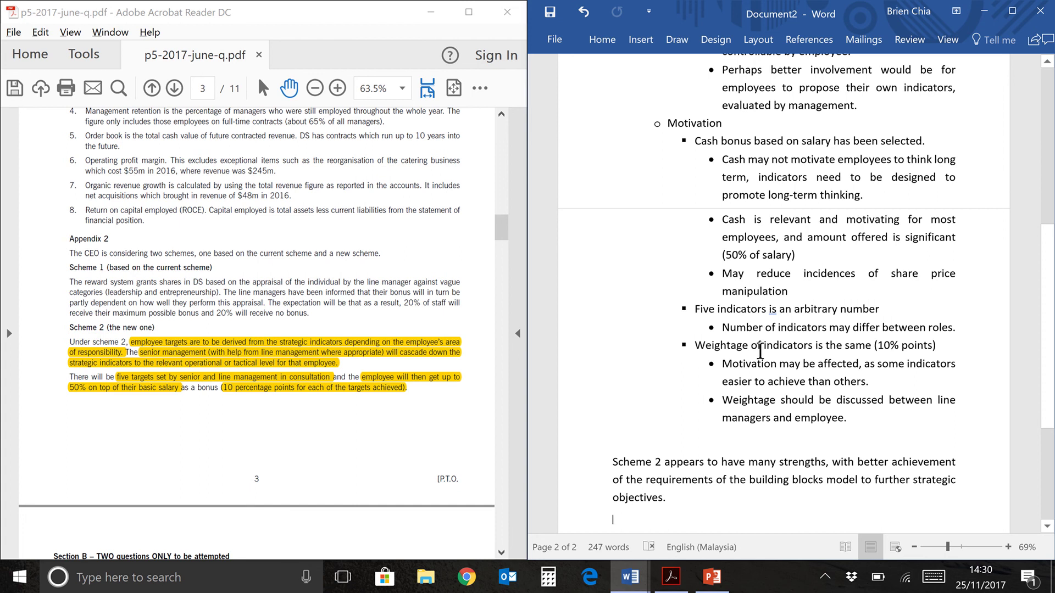
scroll(748, 328, "up", 2)
scroll(749, 327, "up", 5)
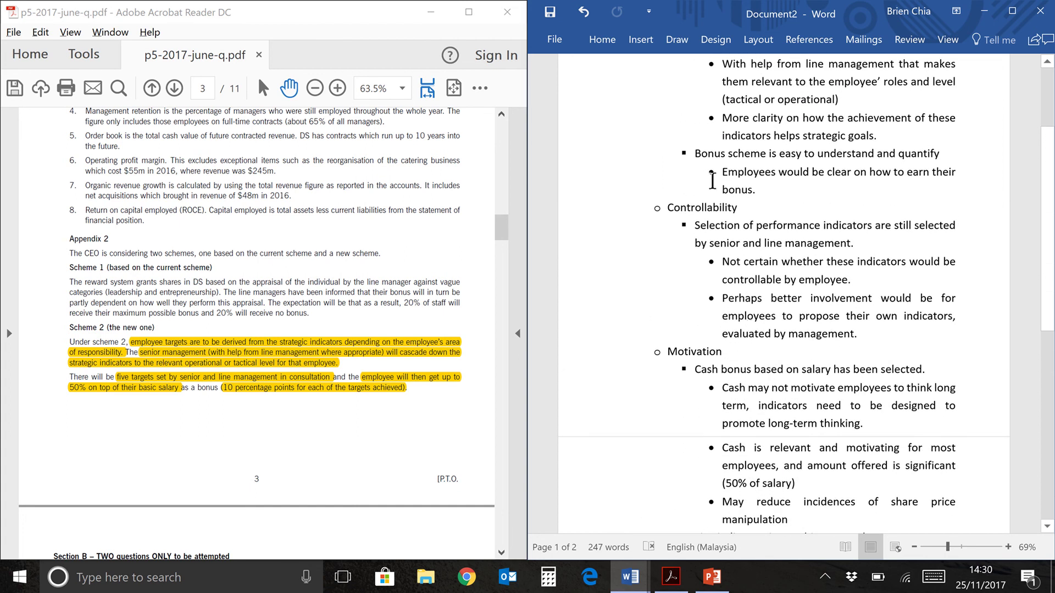
scroll(713, 181, "up", 3)
scroll(713, 181, "up", 1)
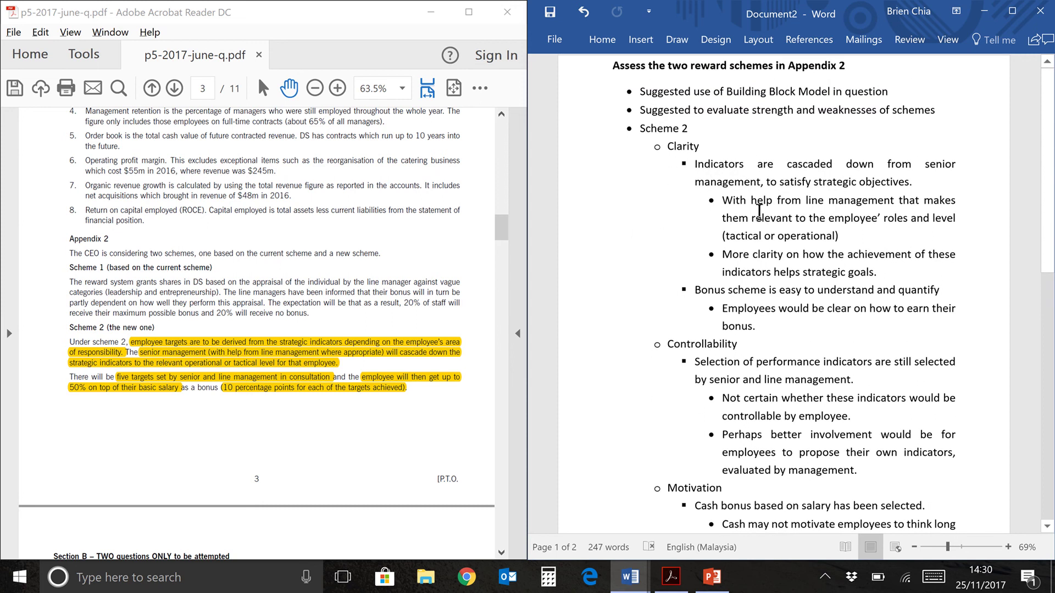
scroll(759, 211, "down", 7)
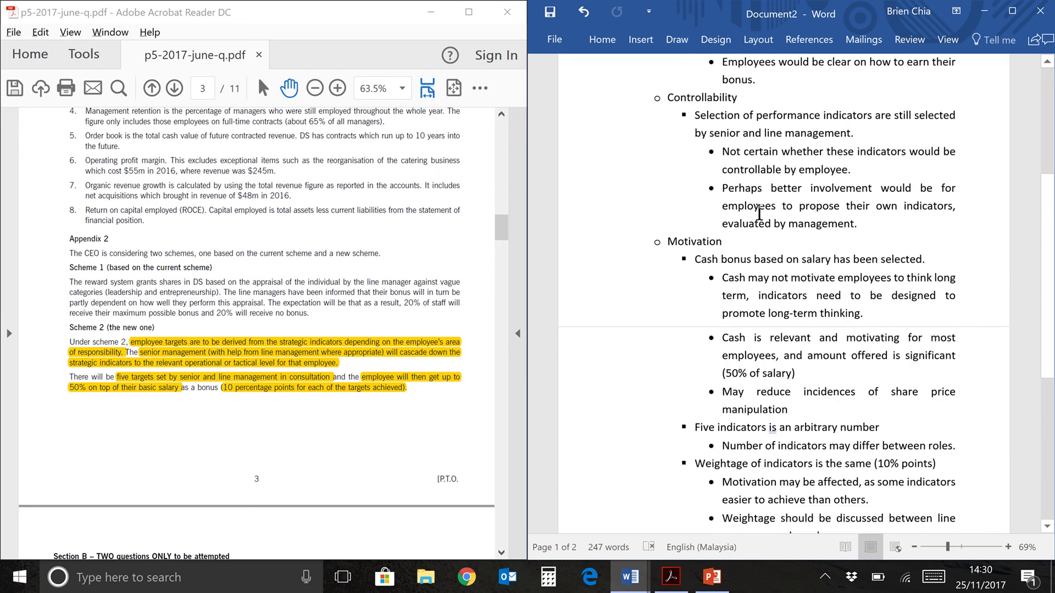
scroll(760, 212, "down", 4)
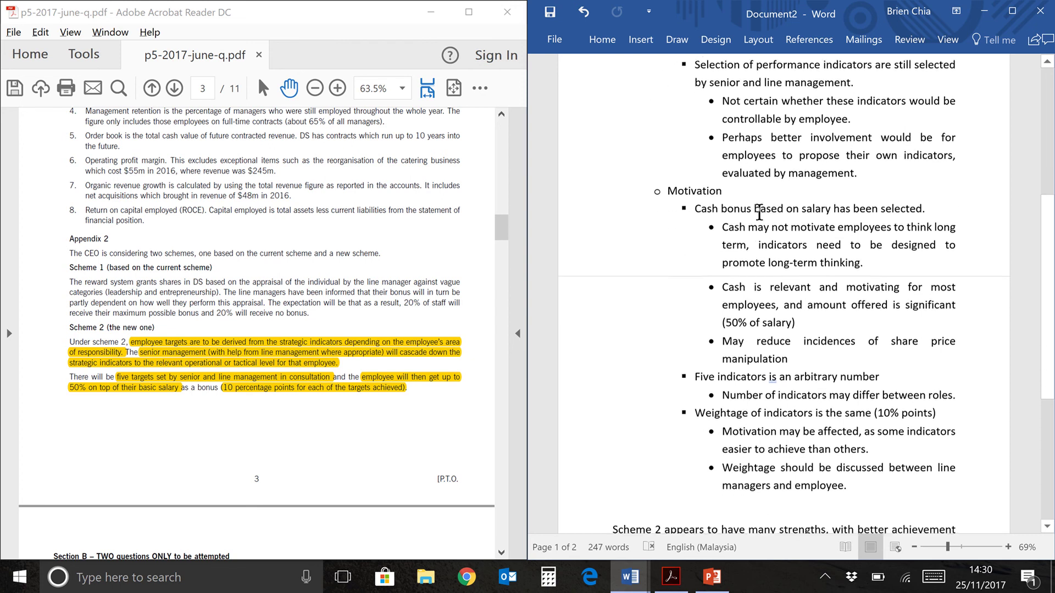
key("ctrl+End")
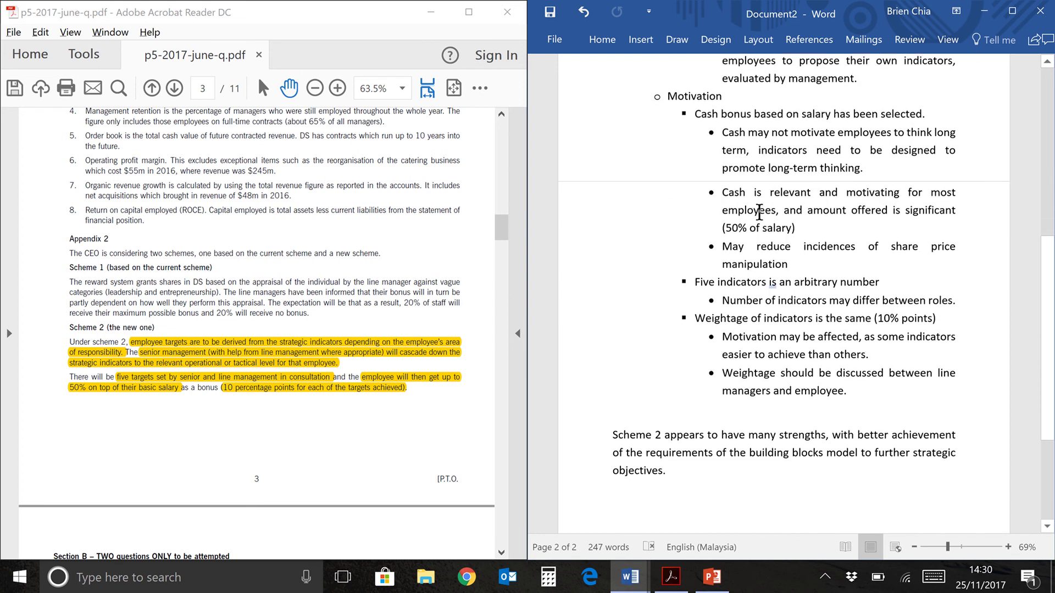